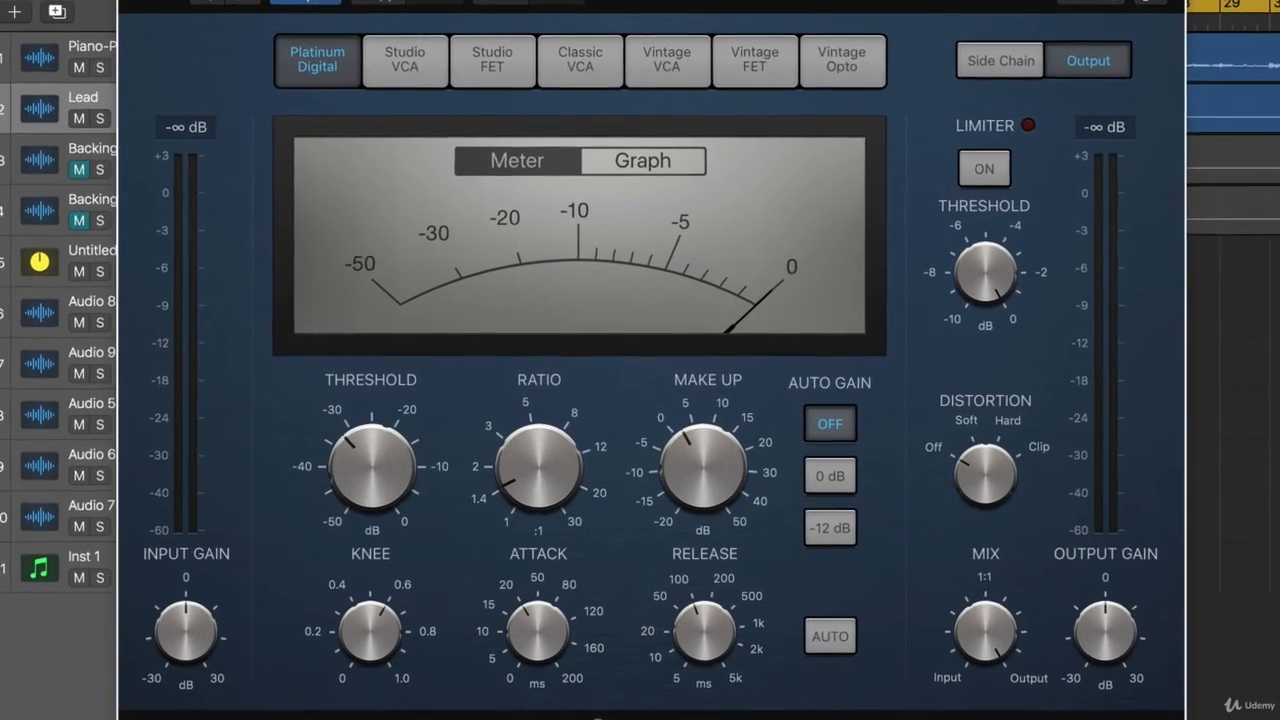
Preview the Studio VCA and Studio FET compressor models and return to Platinum Digital.
left_click(405, 60)
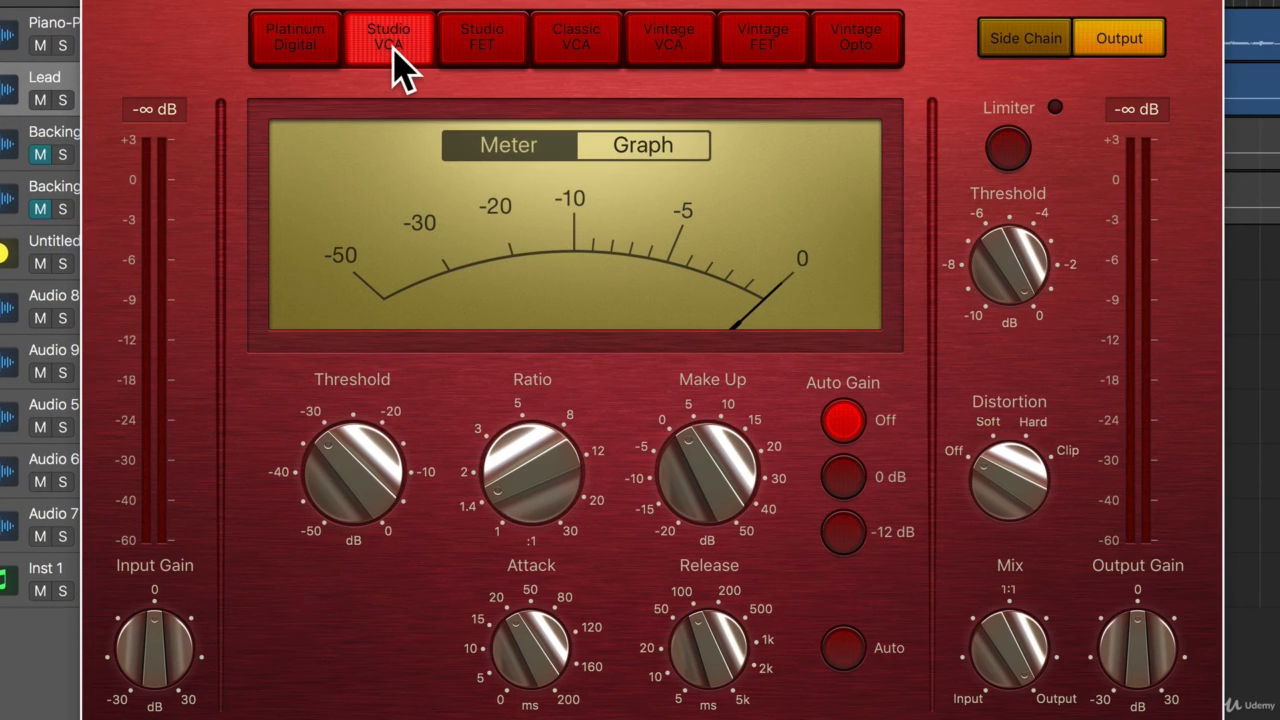
left_click(490, 45)
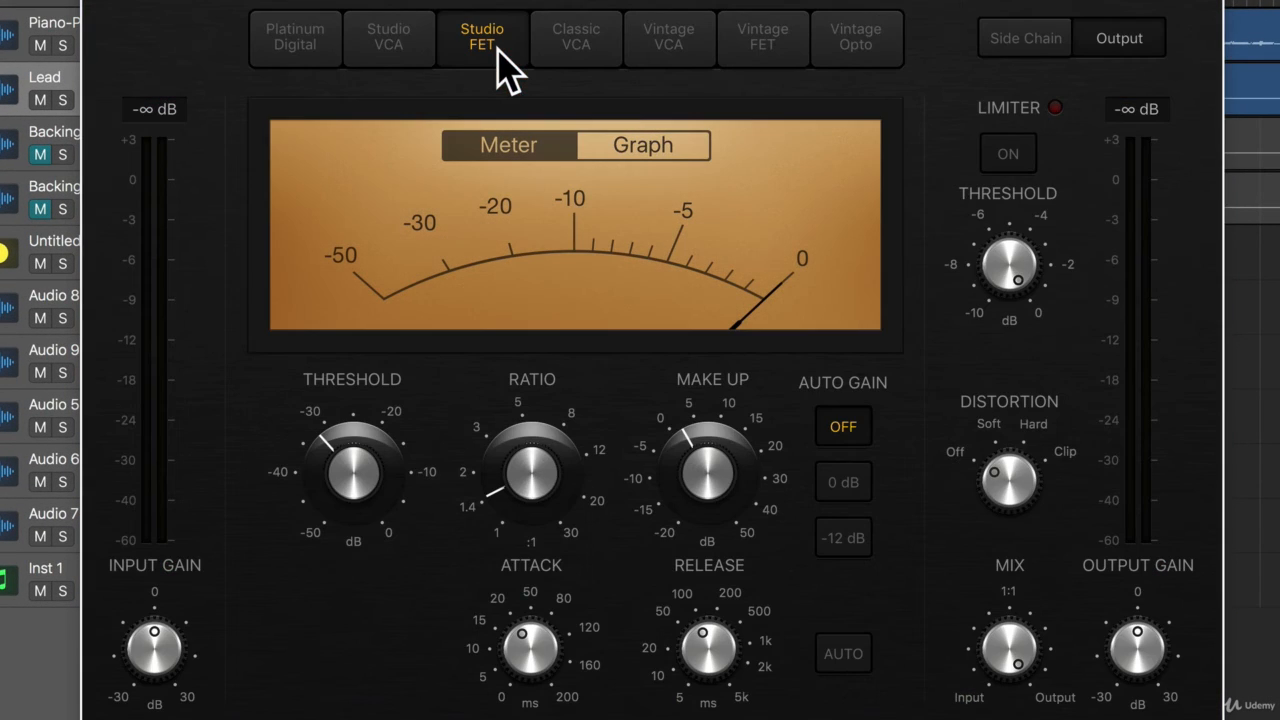
left_click(300, 45)
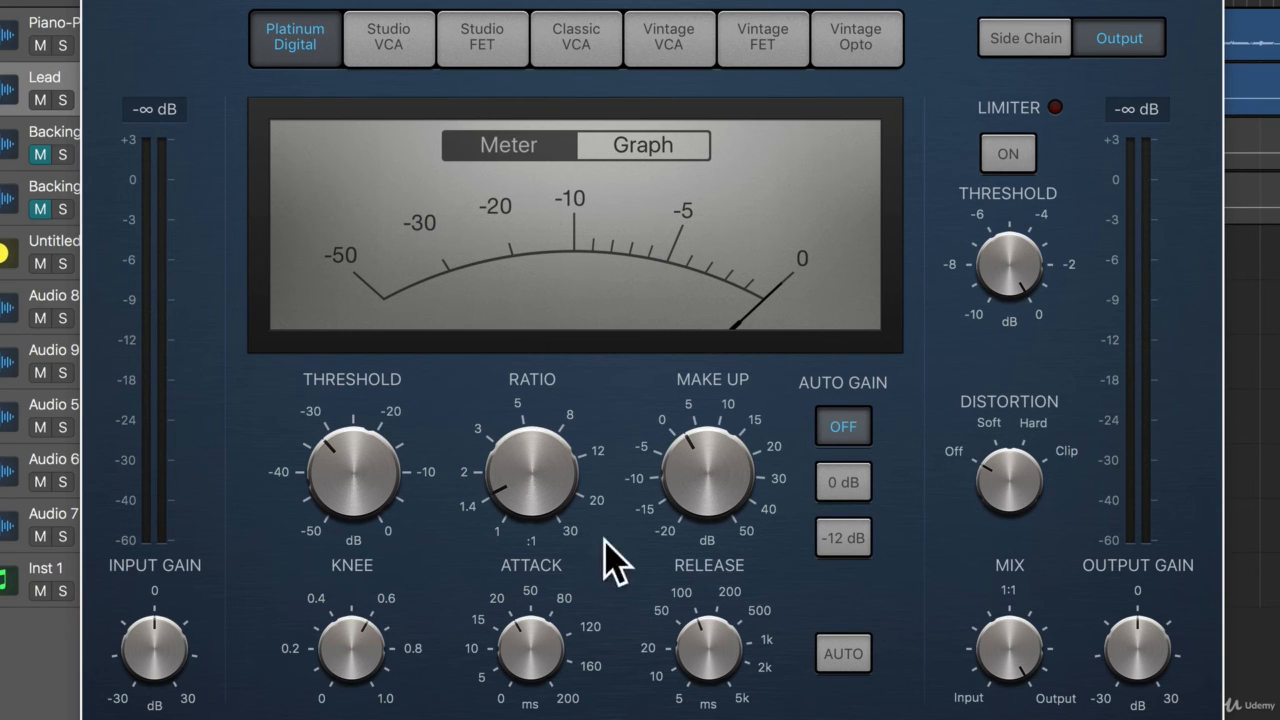
Set the Platinum Digital compressor's ratio to 8:1, threshold to -38 dB, attack to 0 ms and release to its 5 ms minimum.
left_click_drag(549, 477, 523, 334)
left_click_drag(358, 466, 357, 506)
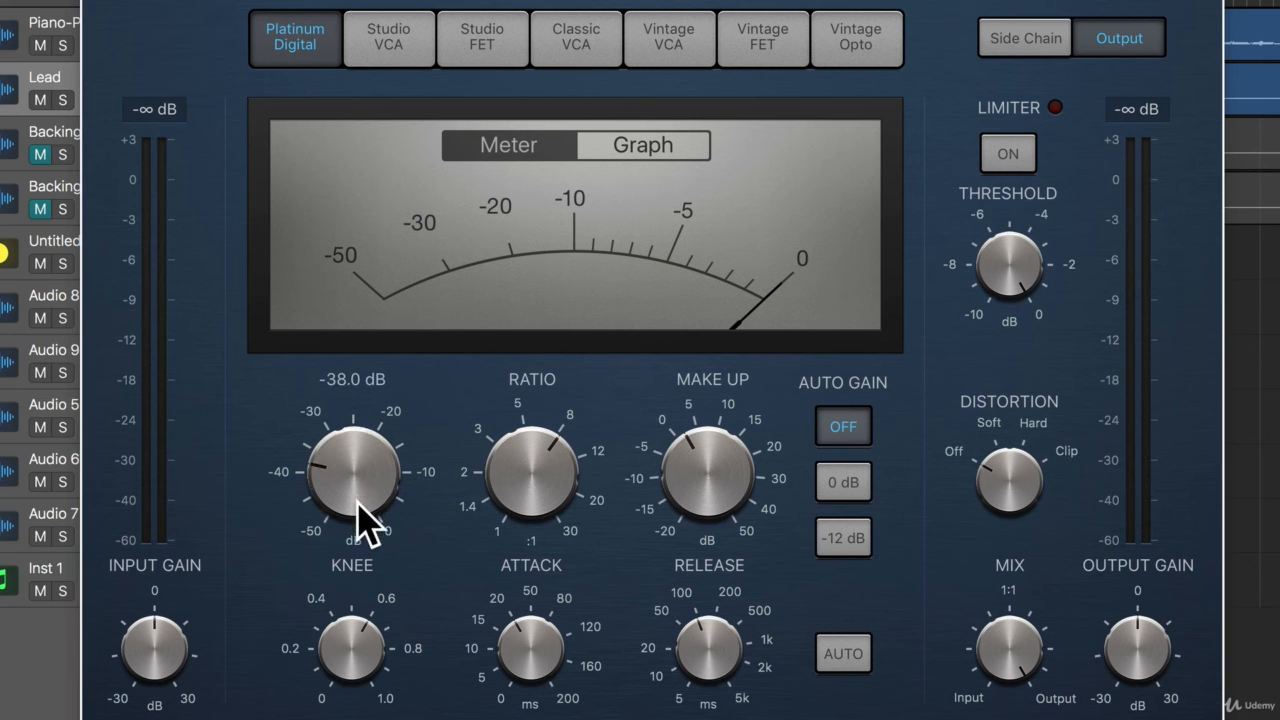
left_click_drag(527, 642, 529, 719)
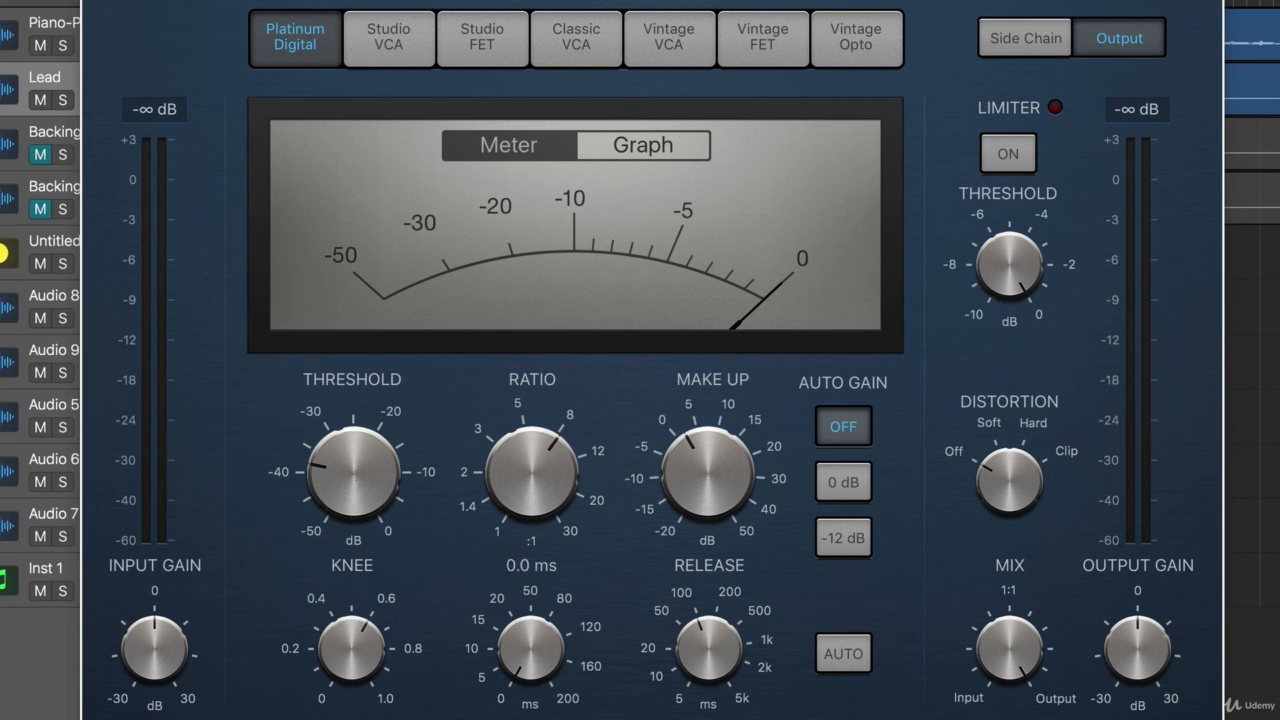
left_click_drag(705, 655, 657, 614)
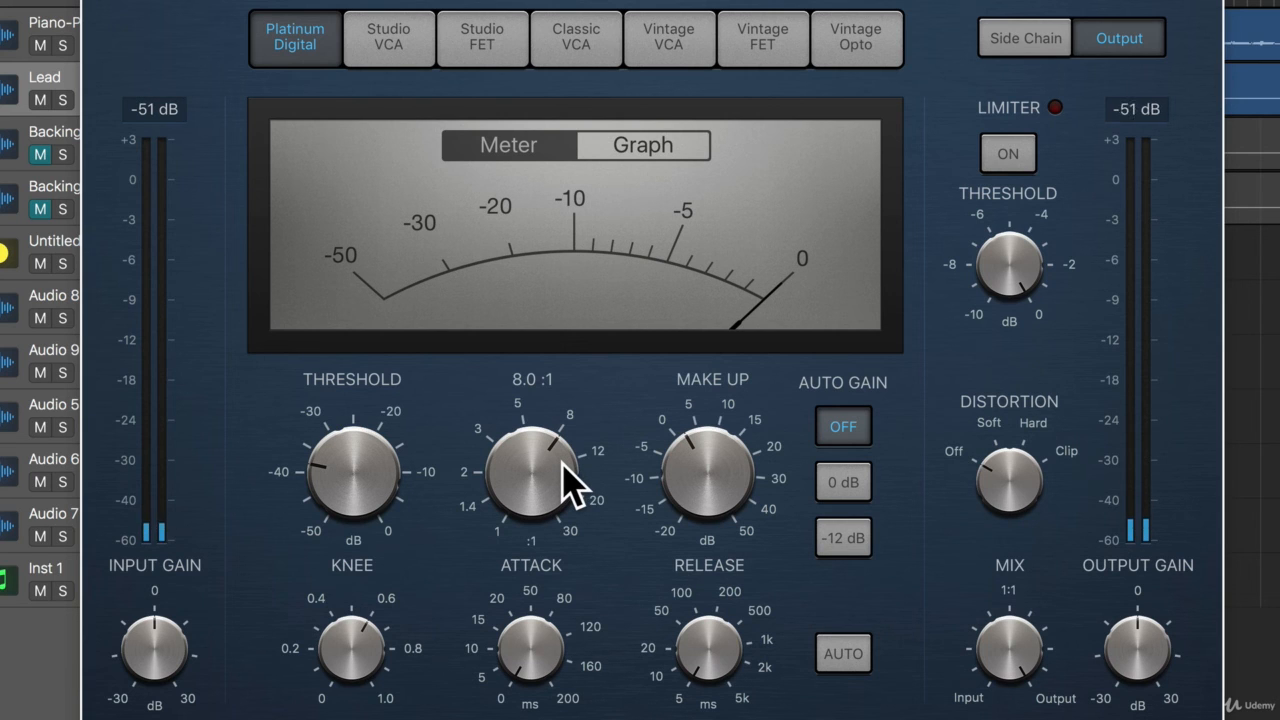
Lower the compressor's threshold to -40 dB and raise the make-up gain to 10 dB.
mouse_move(330, 500)
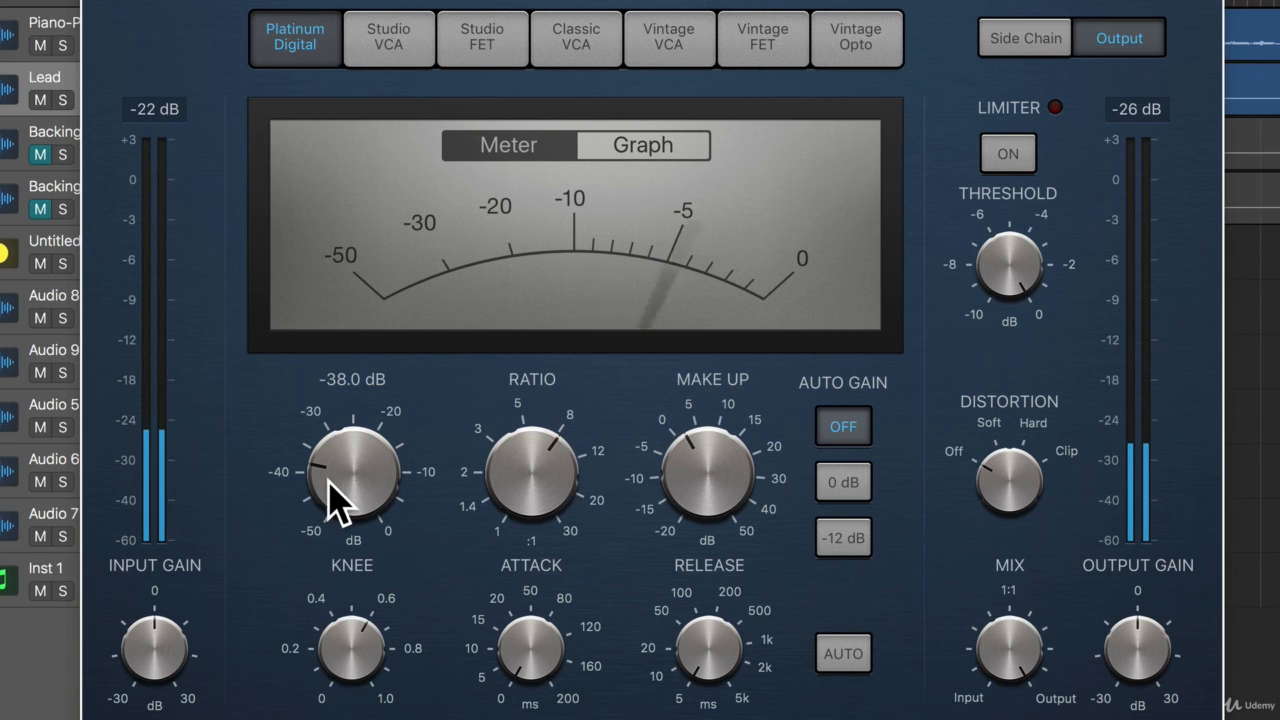
left_click_drag(367, 474, 367, 487)
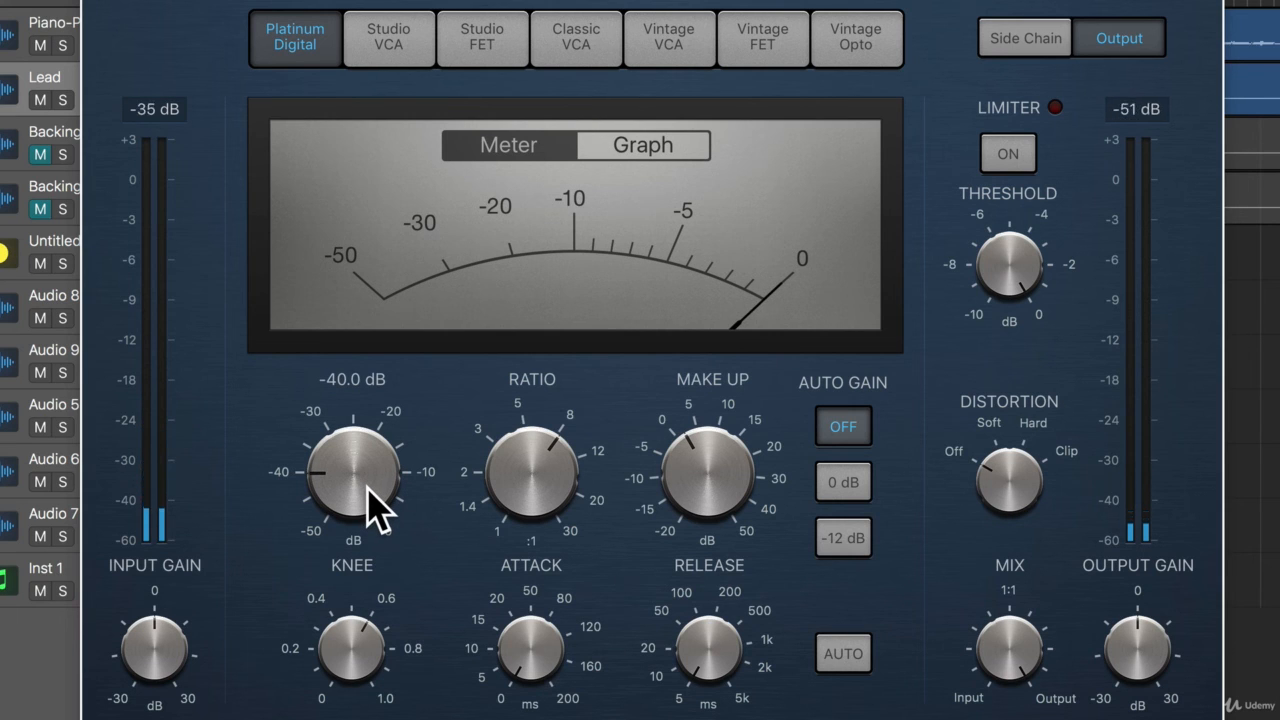
left_click_drag(714, 491, 706, 432)
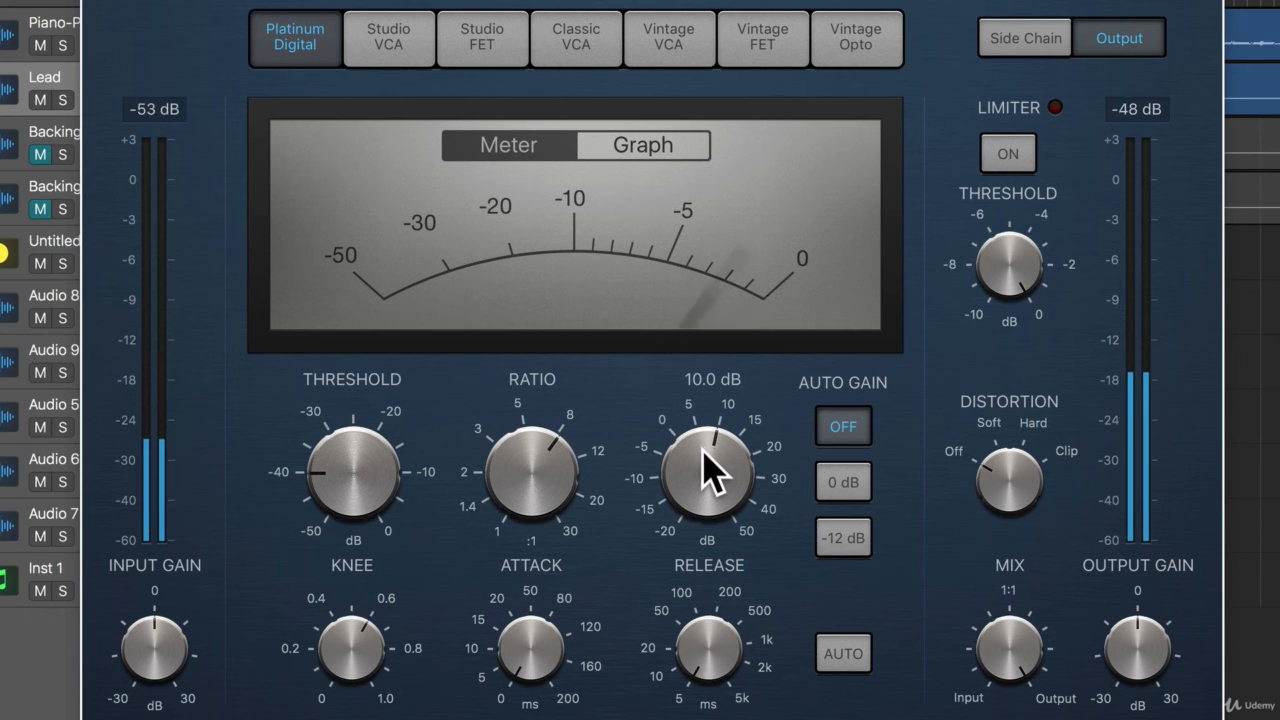
left_click_drag(714, 472, 714, 472)
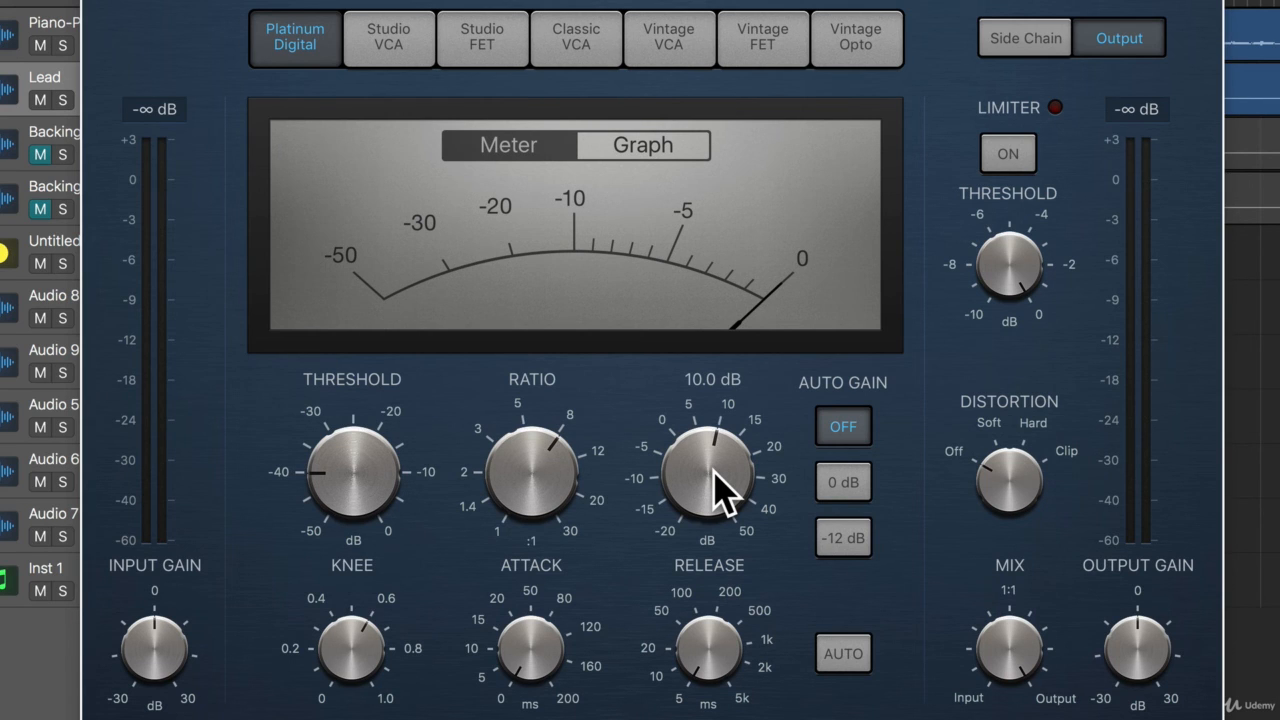
Look through the Studio VCA and Studio FET models and switch the compressor to Classic VCA.
left_click(389, 37)
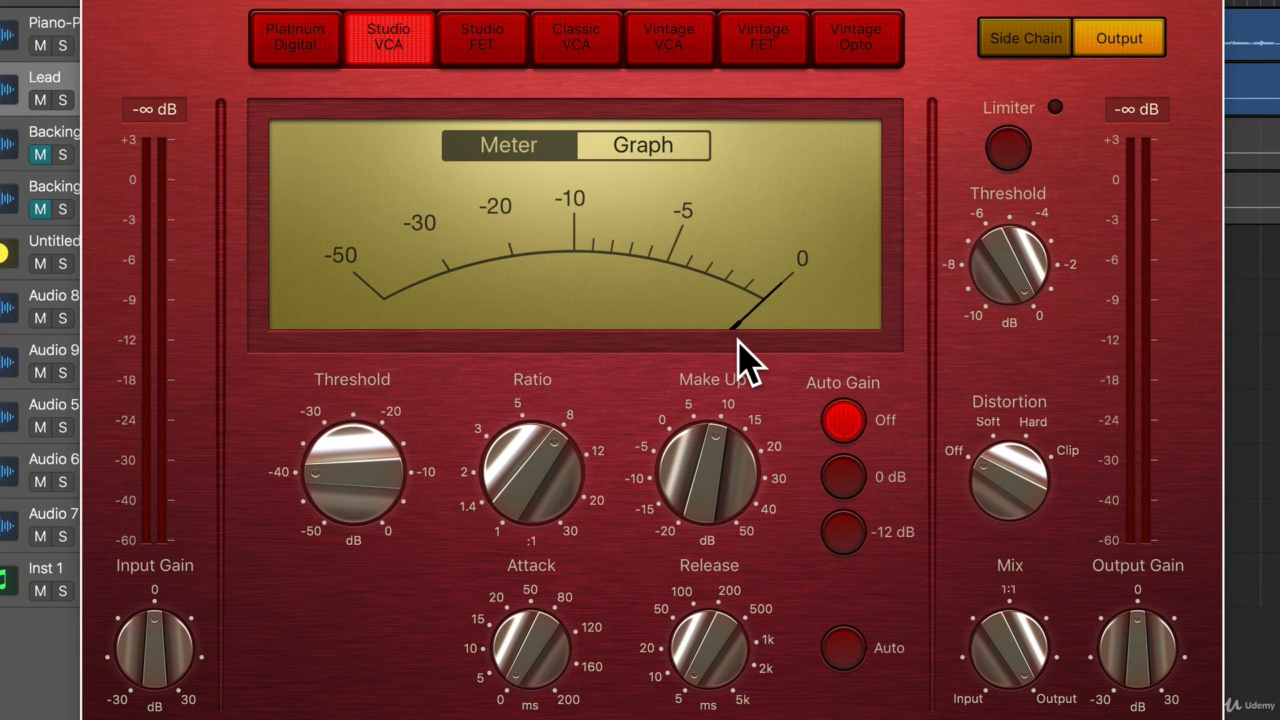
mouse_move(380, 480)
mouse_move(492, 468)
left_click(493, 60)
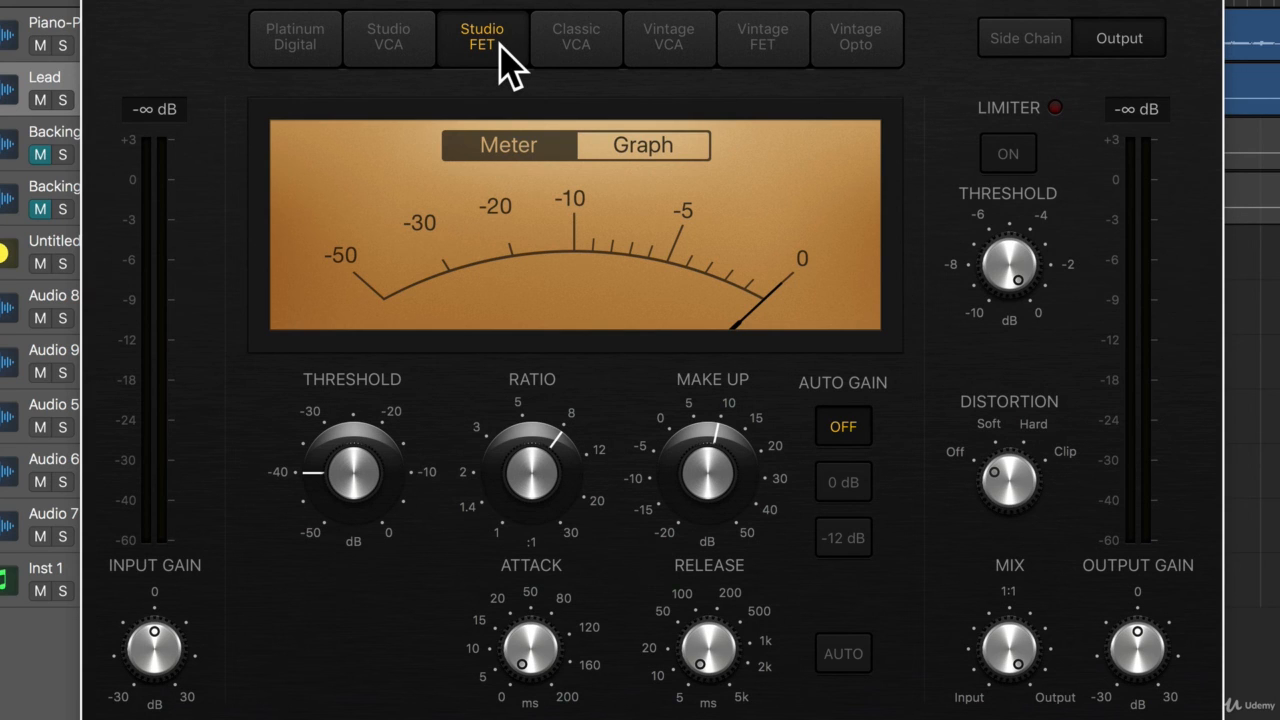
left_click(578, 62)
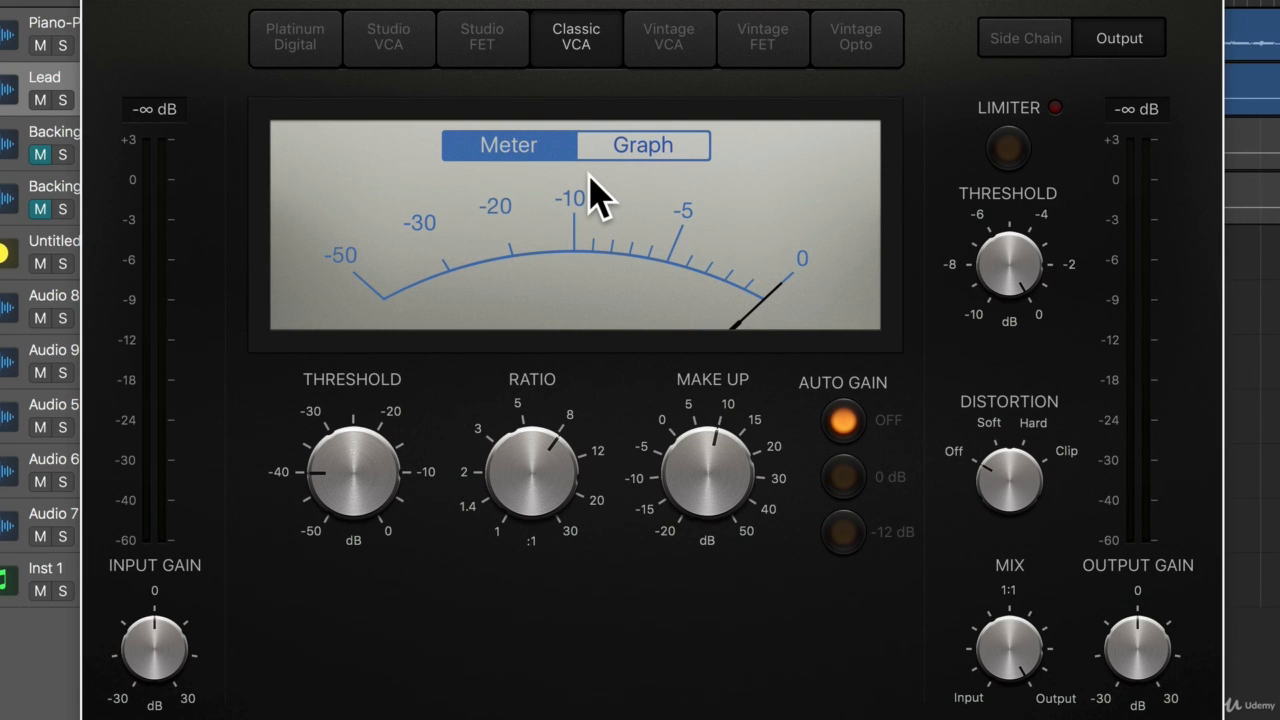
Set the Classic VCA compressor's ratio to 3.1:1 and threshold to -32 dB, and reduce the make-up gain to slightly above 3 dB.
mouse_move(518, 470)
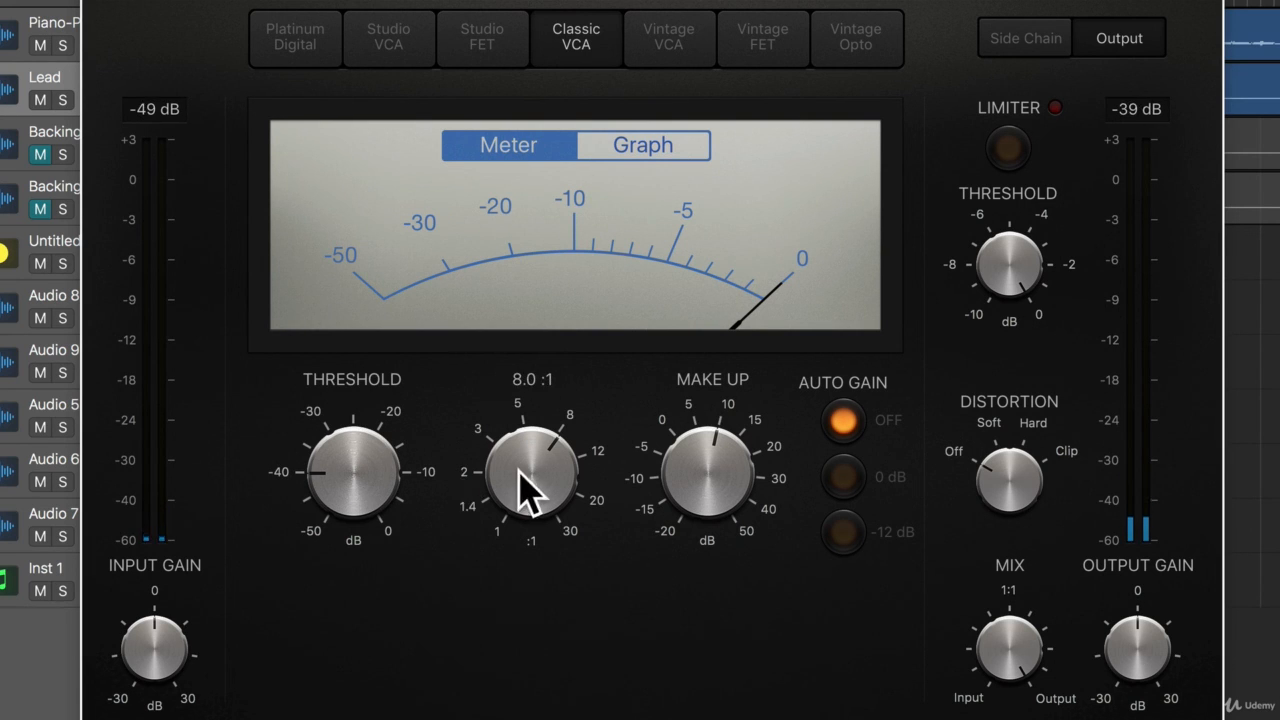
left_click_drag(518, 470, 534, 560)
left_click_drag(374, 474, 359, 449)
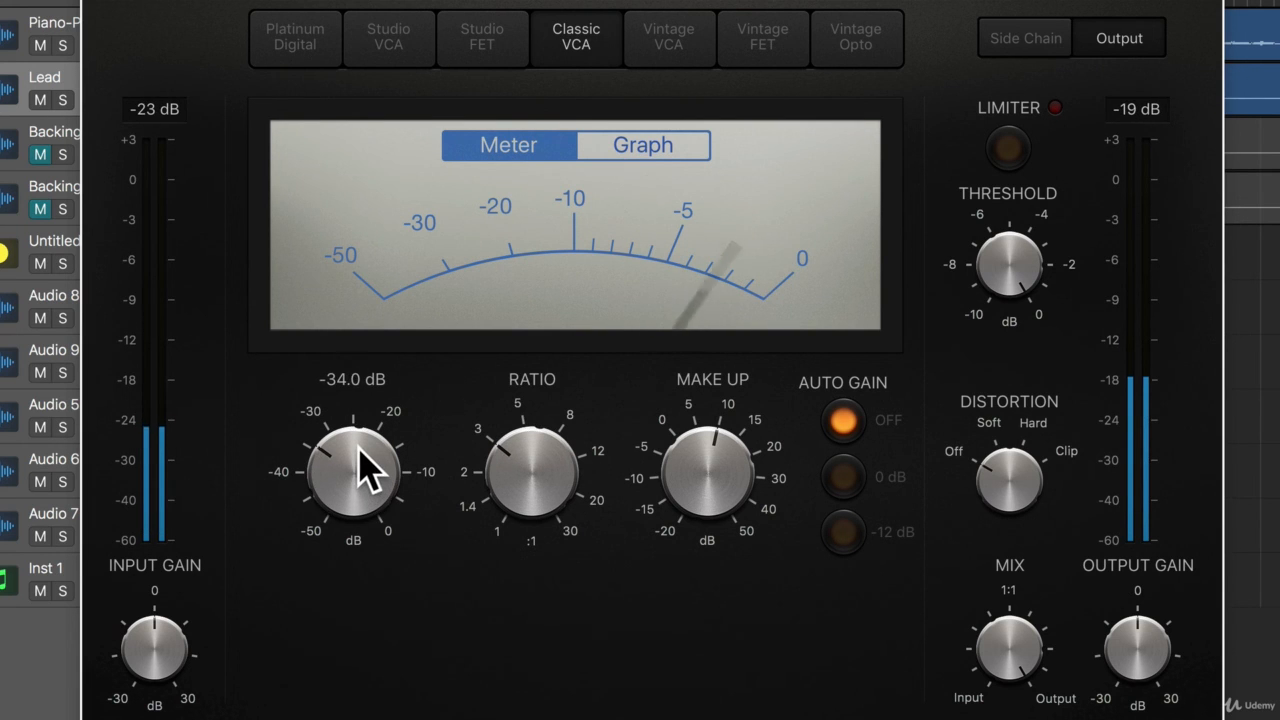
left_click_drag(677, 471, 706, 500)
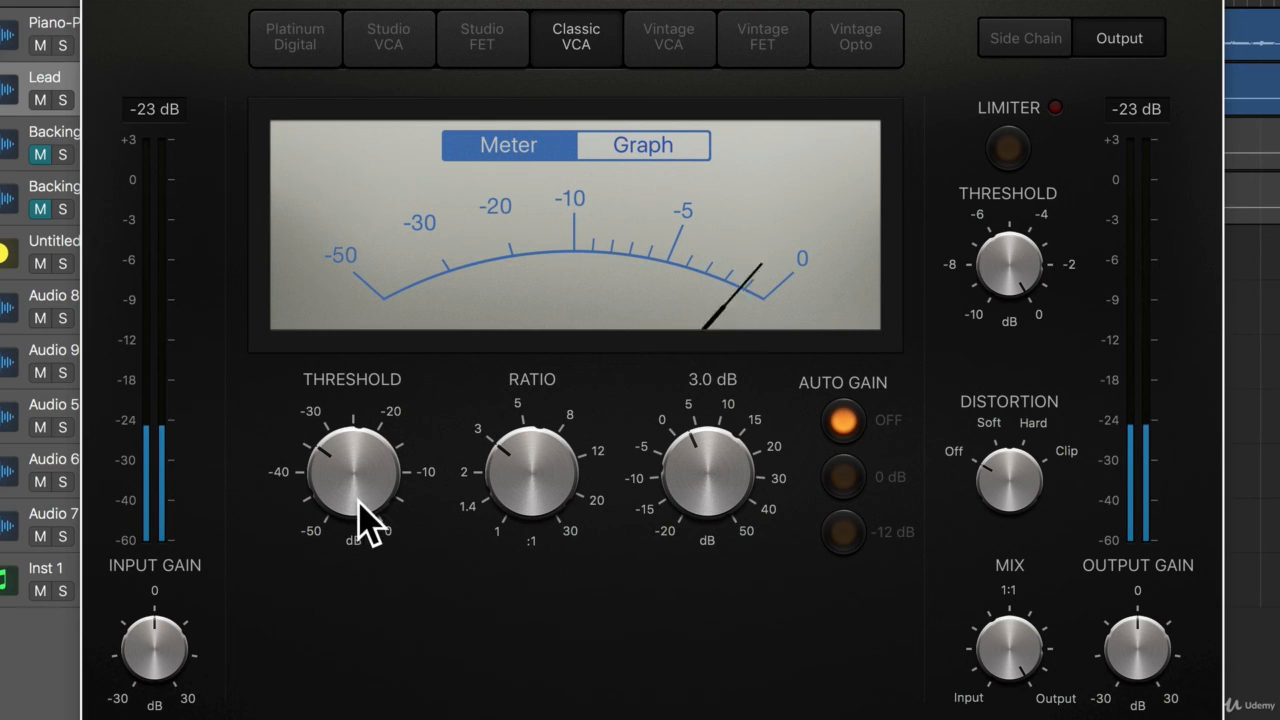
left_click_drag(370, 520, 349, 479)
left_click_drag(682, 480, 686, 472)
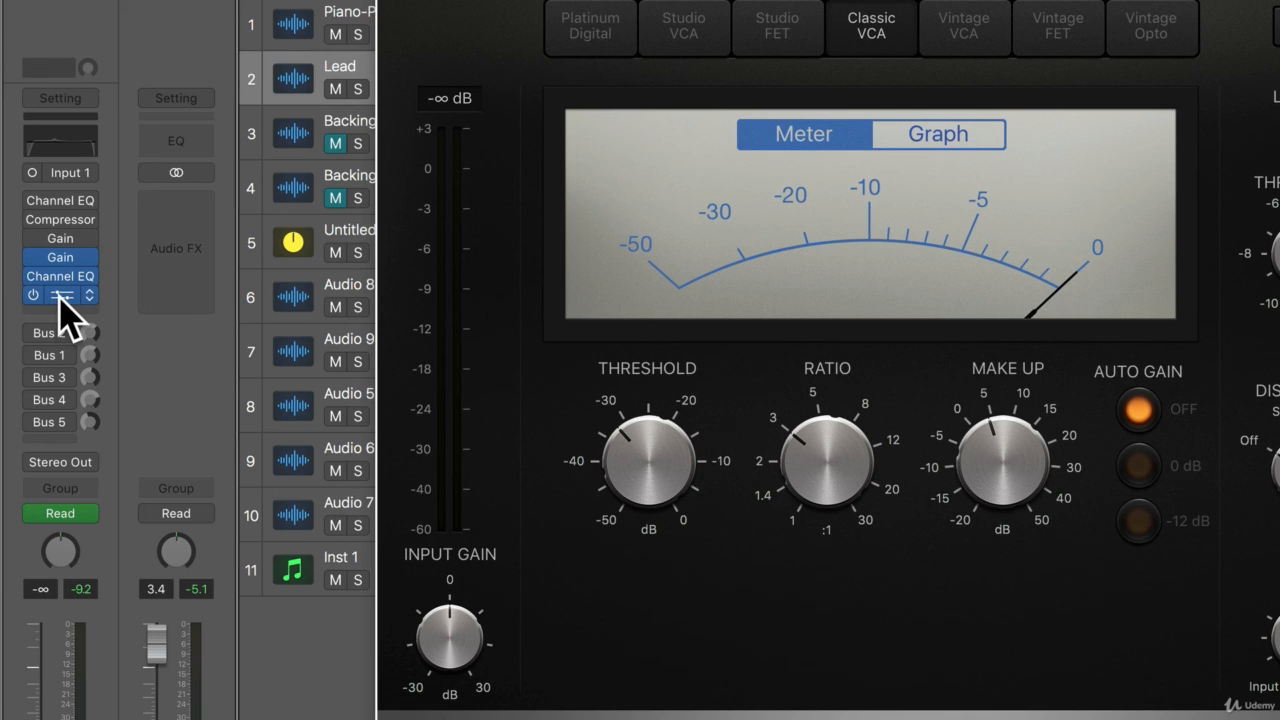
Move the Lead track's last Compressor down one insert slot to leave an empty slot above it, and close its window.
left_click(60, 305)
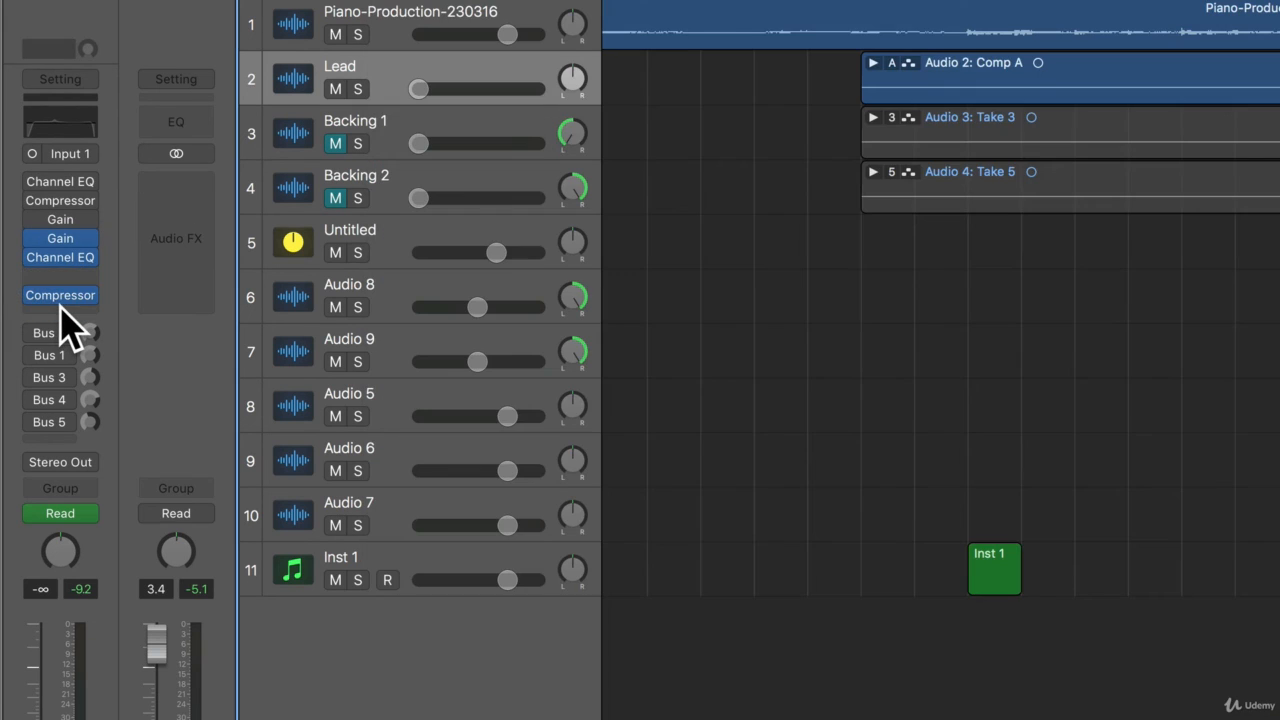
left_click(60, 305)
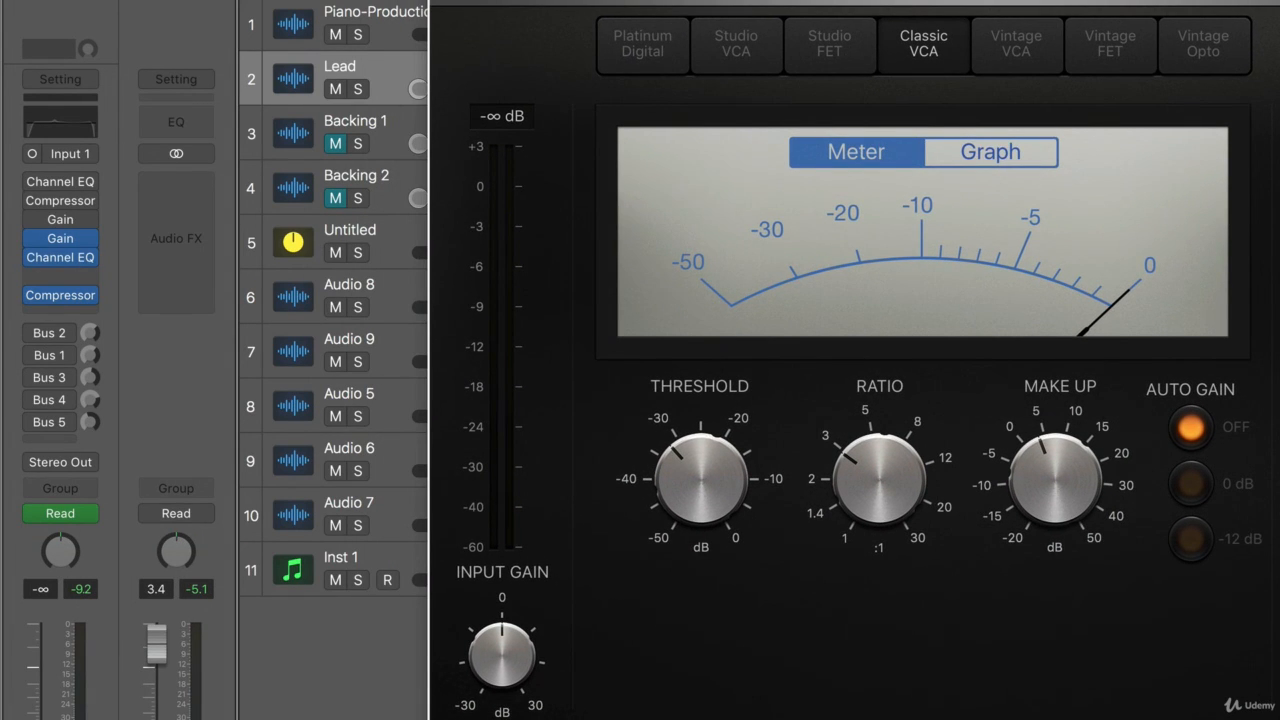
left_click(442, 2)
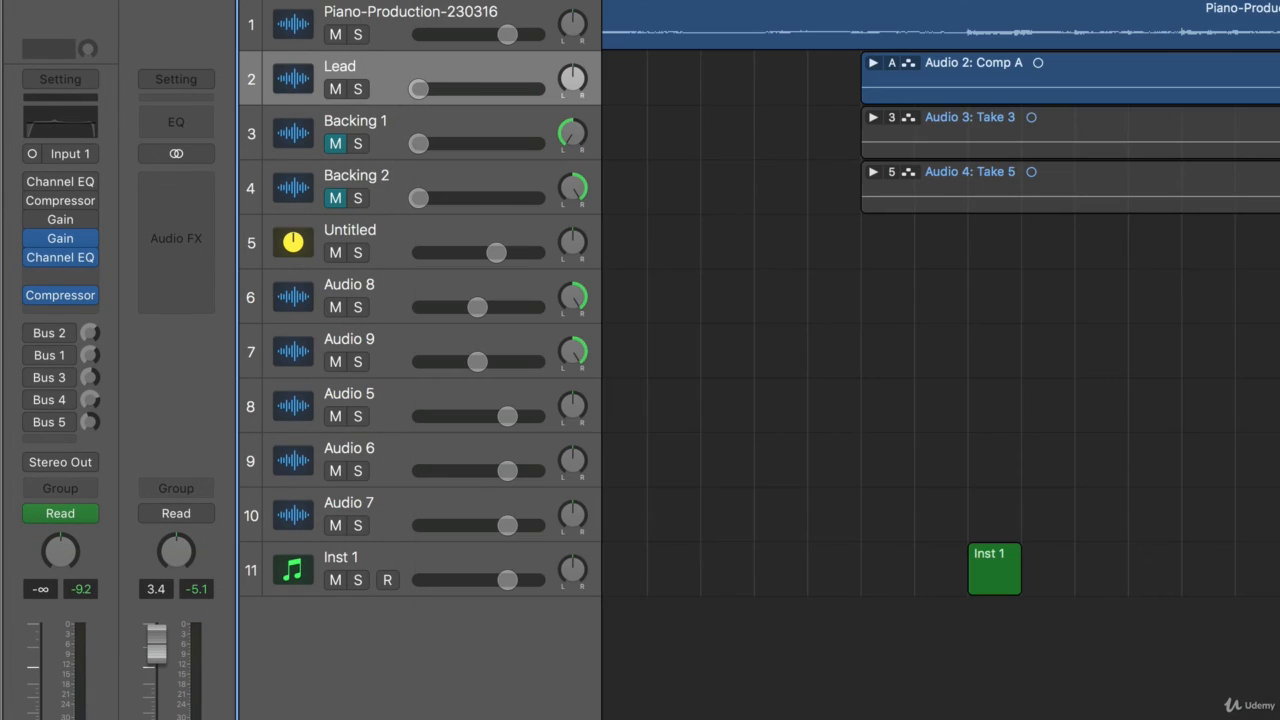
Insert a stereo Compressor in the empty slot between the Channel EQ and the existing Compressor on the Lead track.
left_click(59, 276)
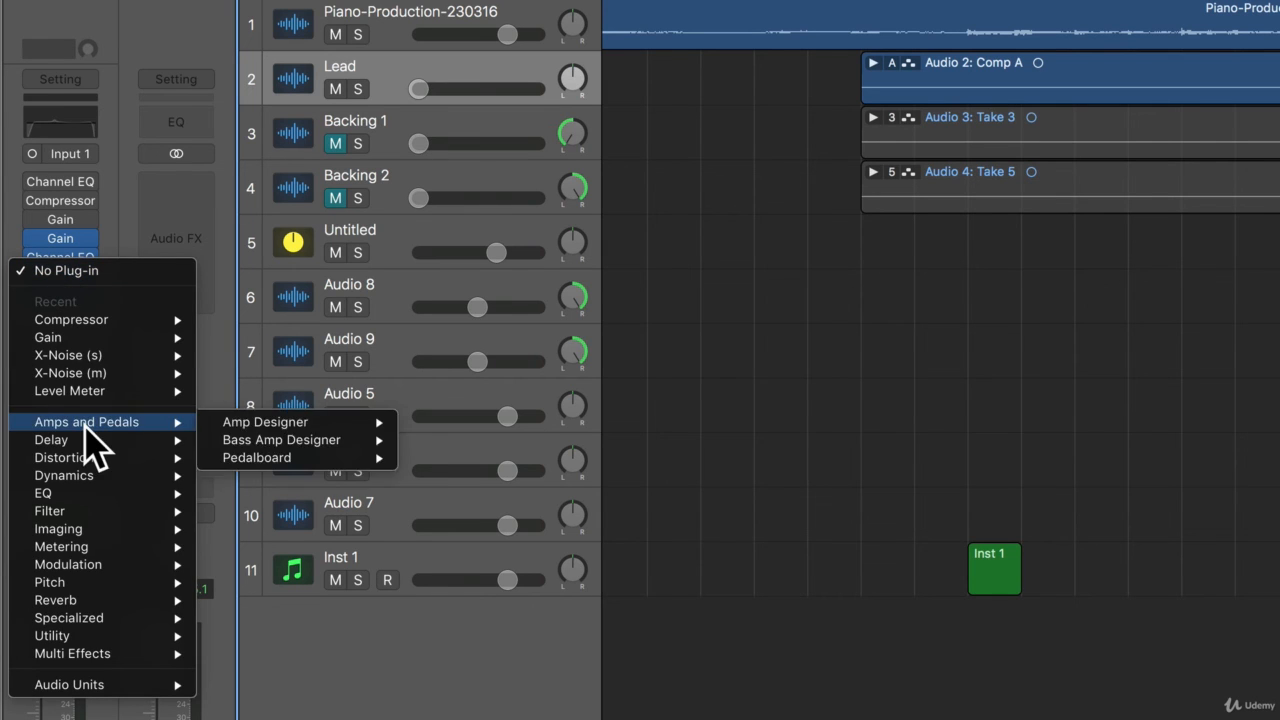
mouse_move(90, 476)
mouse_move(310, 497)
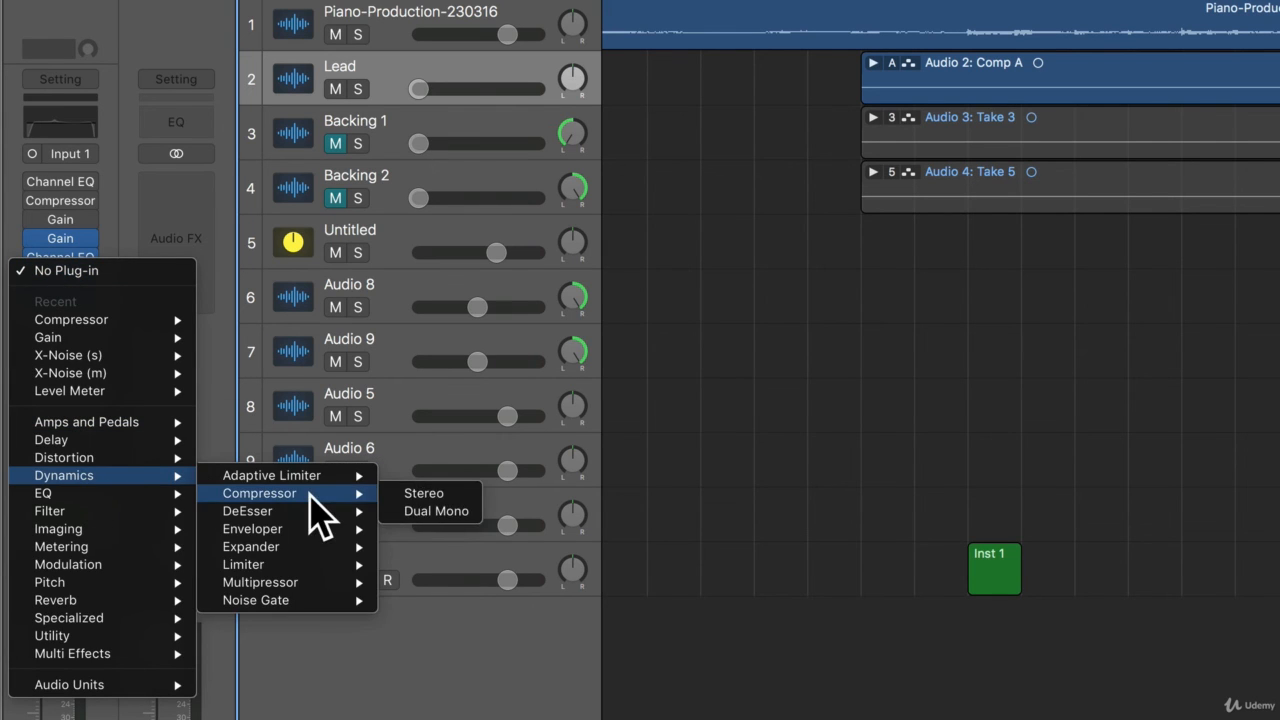
left_click(443, 495)
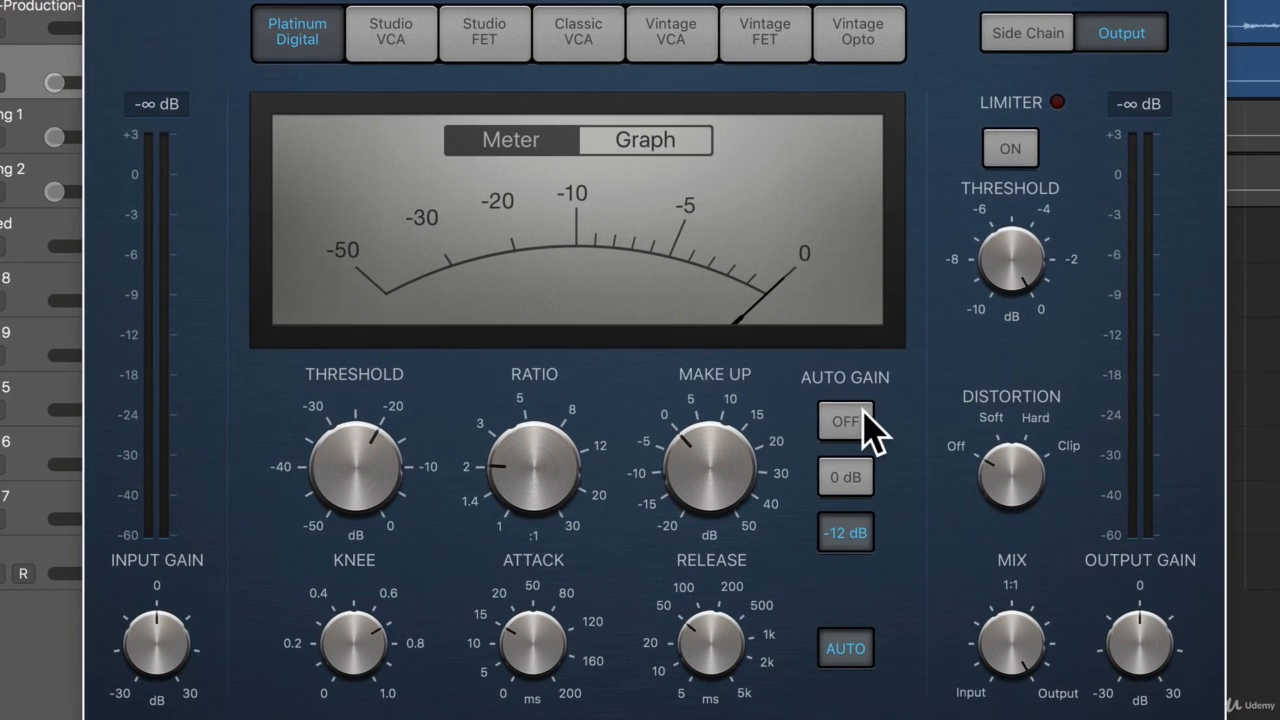
Turn off Auto Gain and auto release, set release just above 100 ms, attack to 15 ms and ratio between 1.4 and 2:1.
left_click(896, 424)
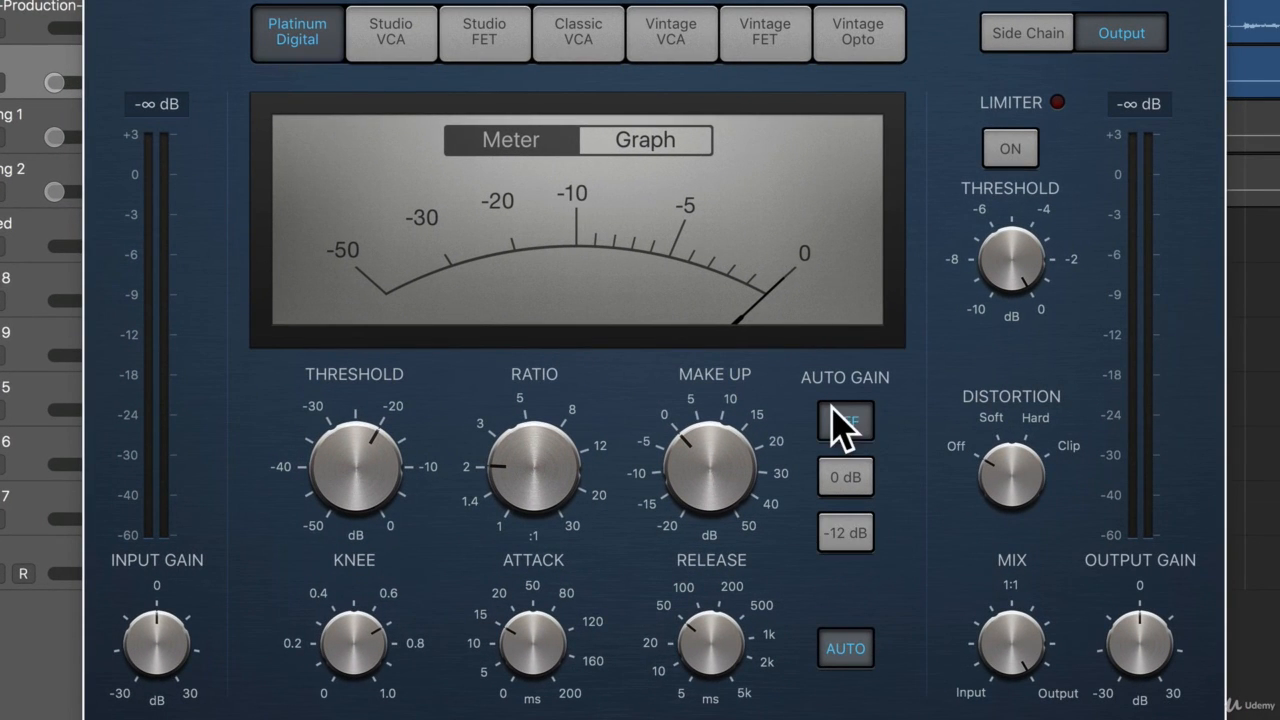
left_click(845, 650)
mouse_move(712, 630)
left_mouse_down()
mouse_move(703, 611)
mouse_move(703, 634)
left_mouse_up()
left_click_drag(530, 640, 530, 638)
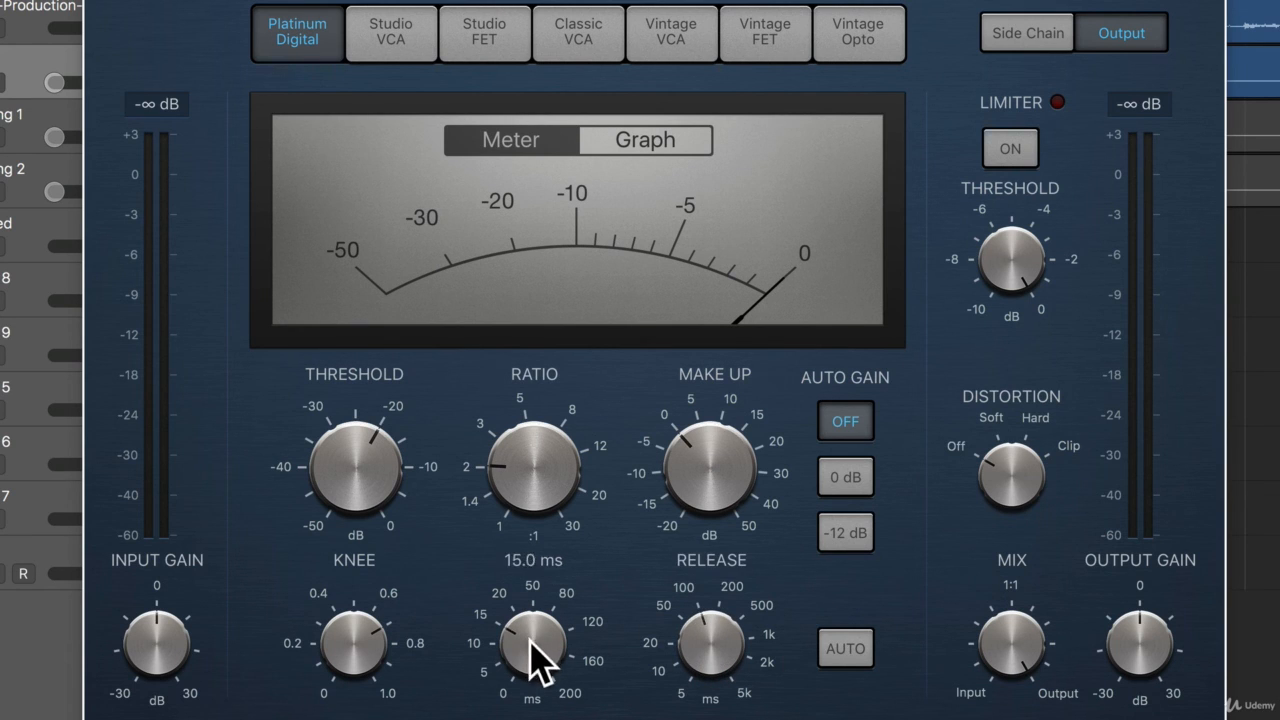
left_click_drag(541, 504, 547, 519)
Play the song, lower the new compressor's threshold to about -26 dB and raise its make-up gain slightly above 0 dB.
key("space")
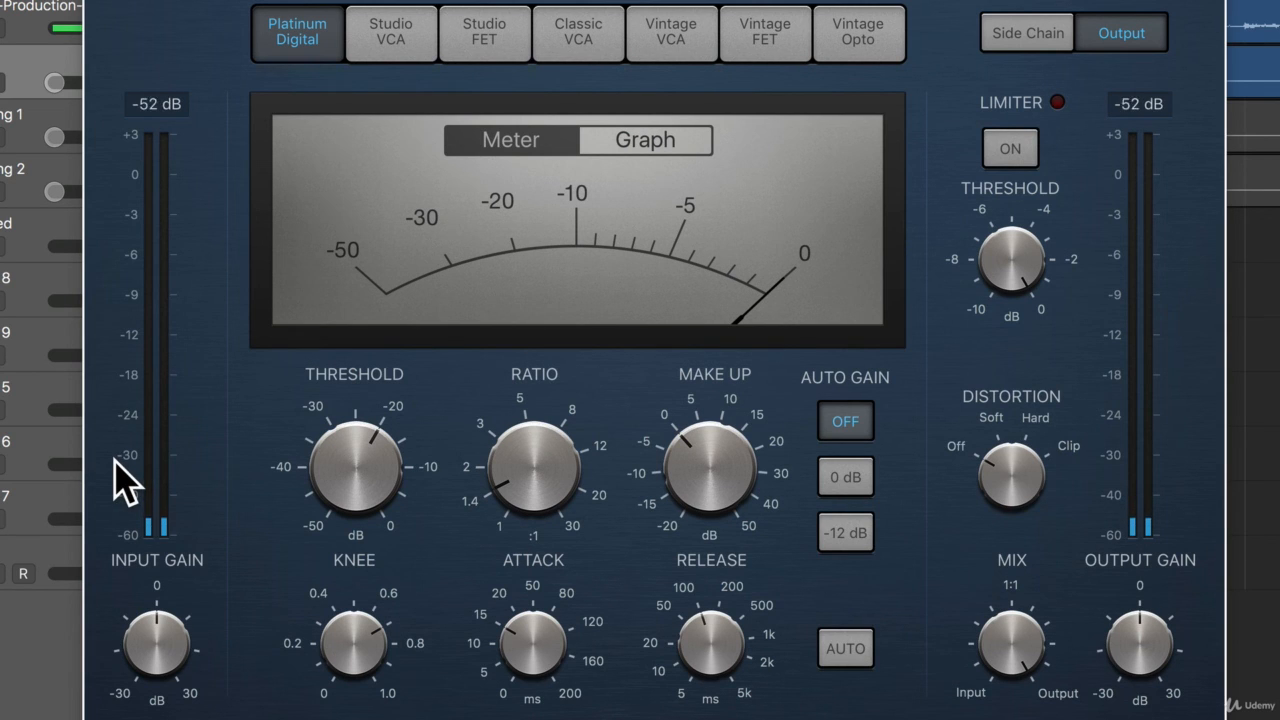
left_click_drag(309, 480, 348, 490)
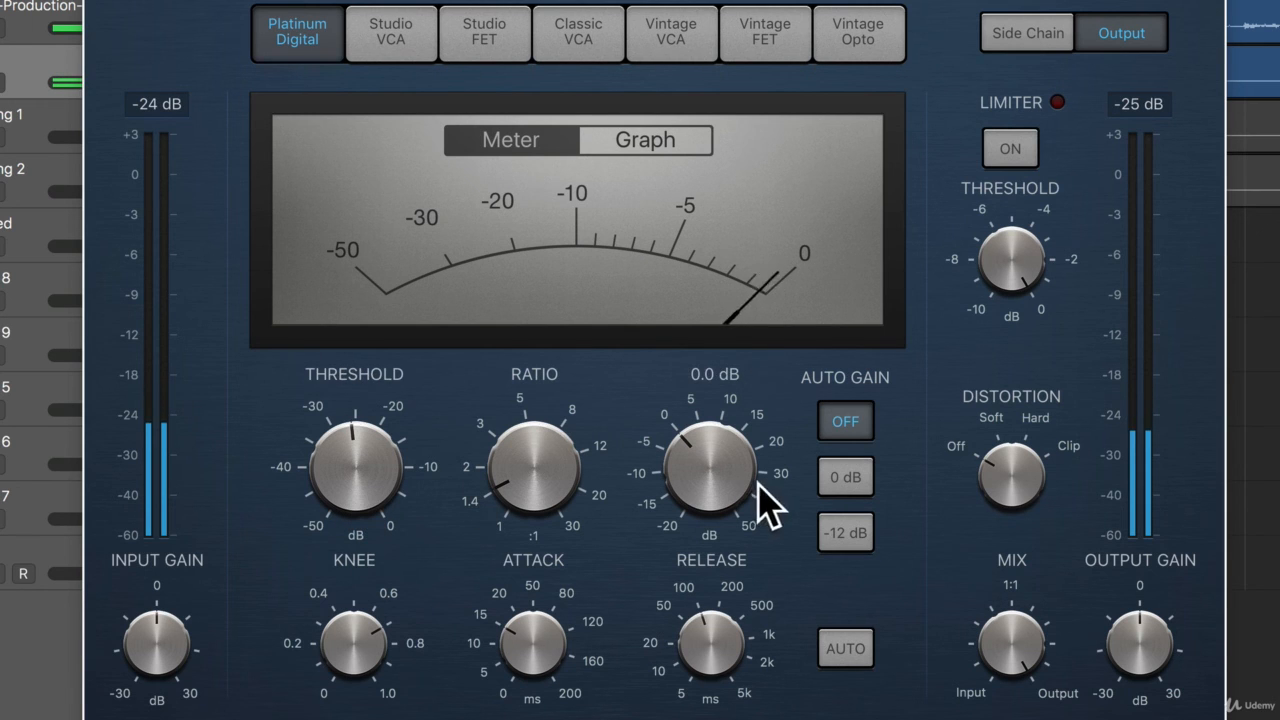
left_click_drag(725, 469, 724, 466)
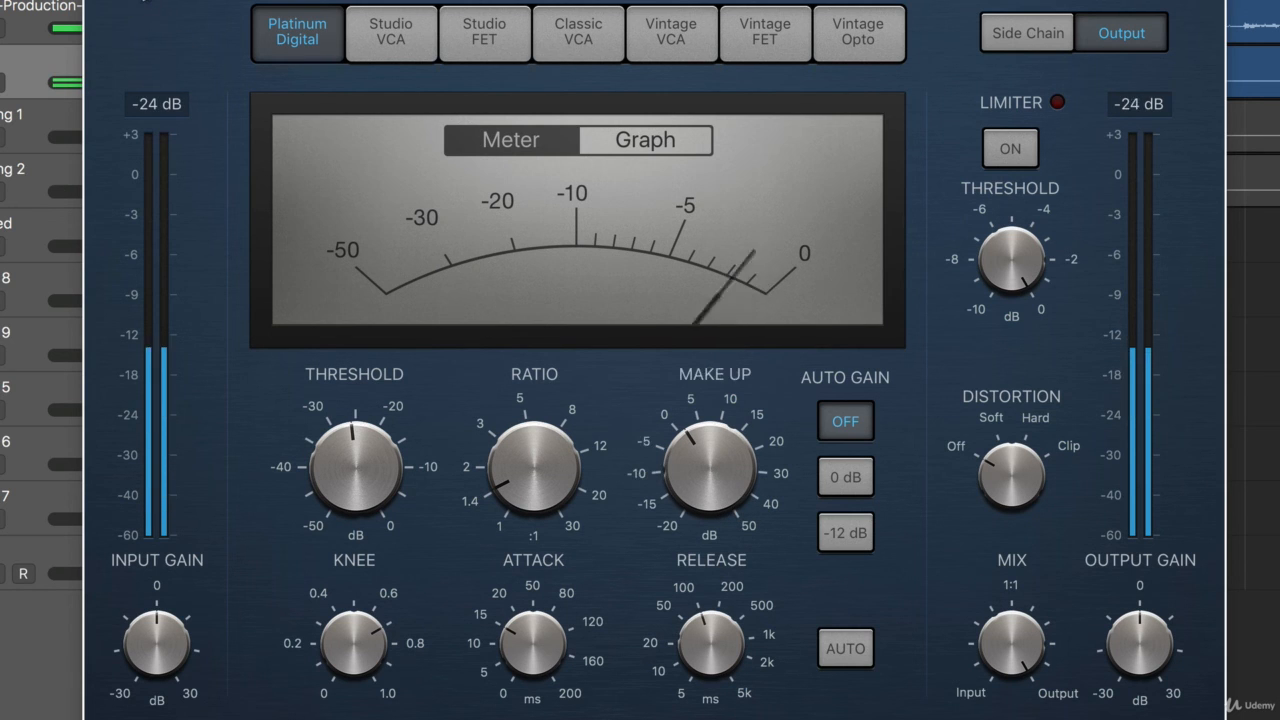
left_click_drag(718, 470, 718, 466)
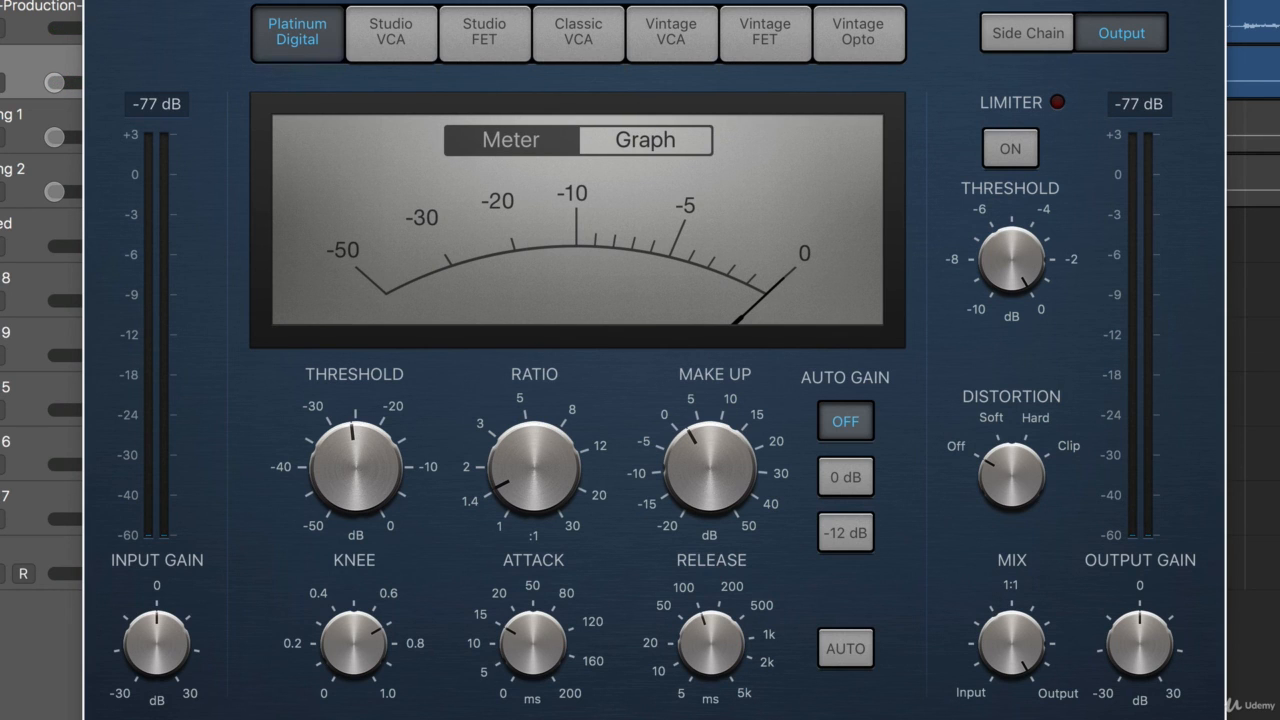
Close the Platinum Digital compressor, bring up the Classic VCA compressor and raise its threshold slightly above -32 dB.
left_click(98, 2)
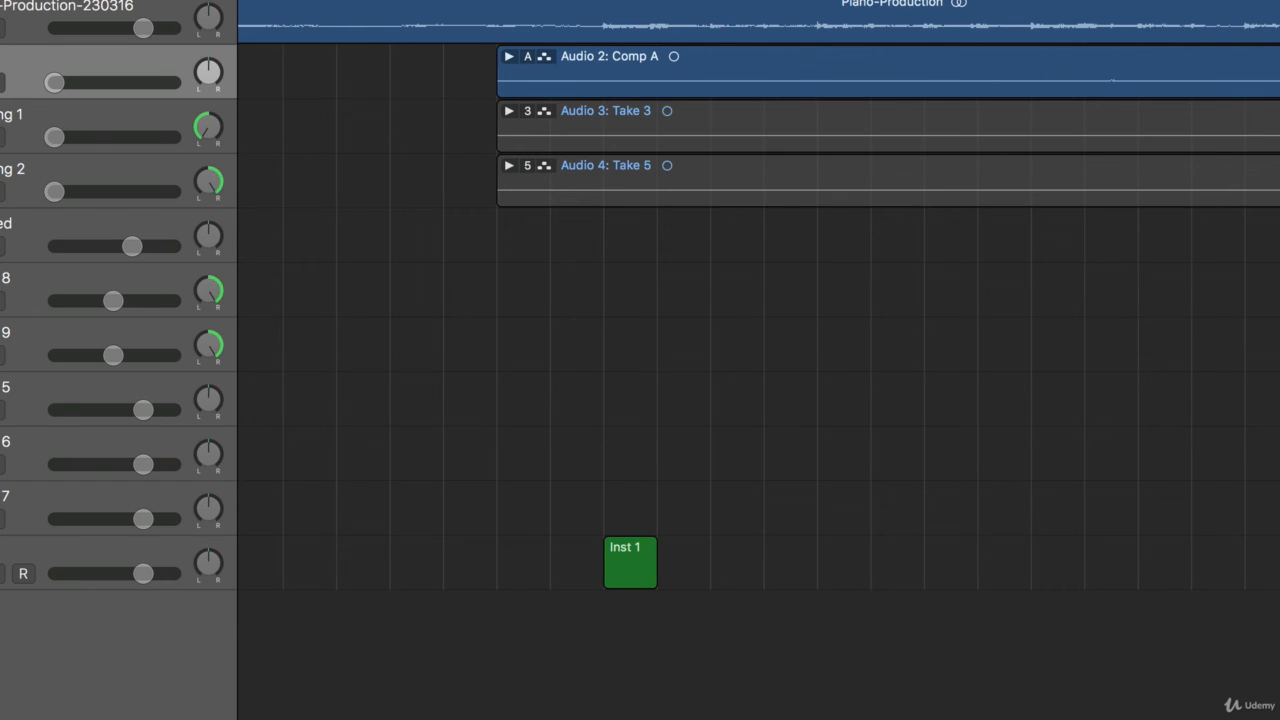
key("v")
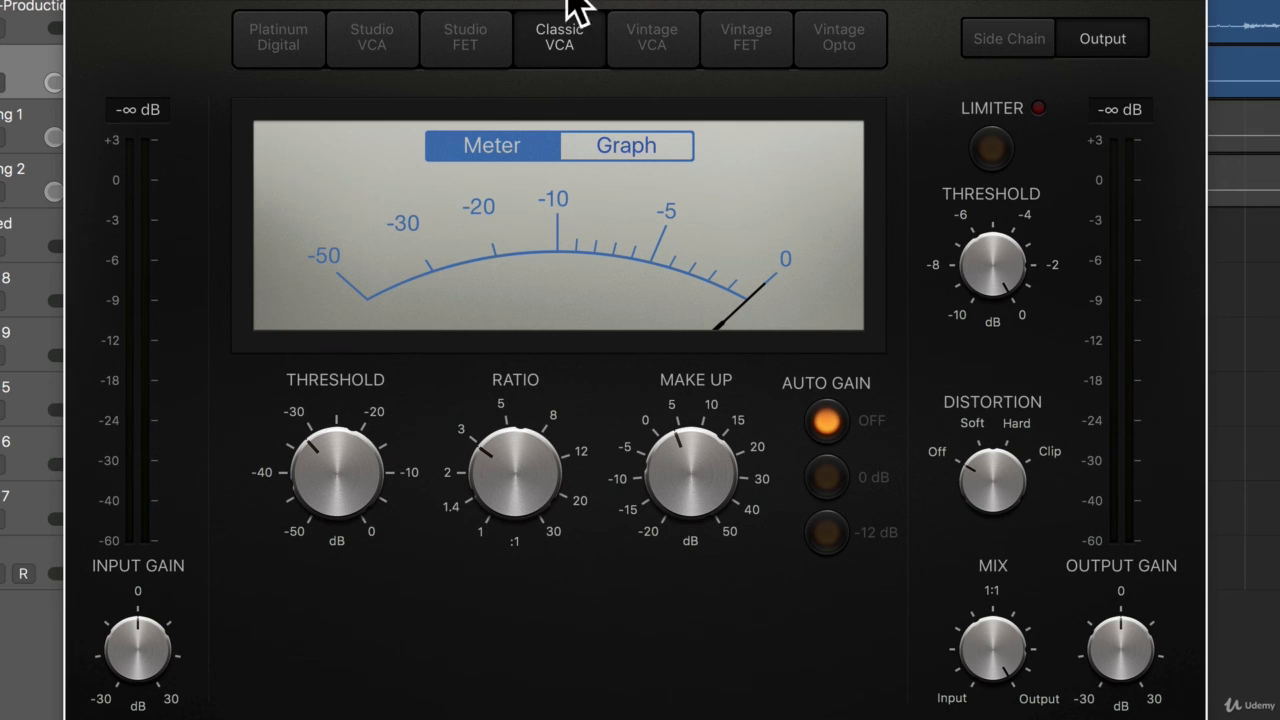
mouse_move(587, 2)
left_mouse_down()
mouse_move(560, 0)
mouse_move(571, 0)
left_mouse_up()
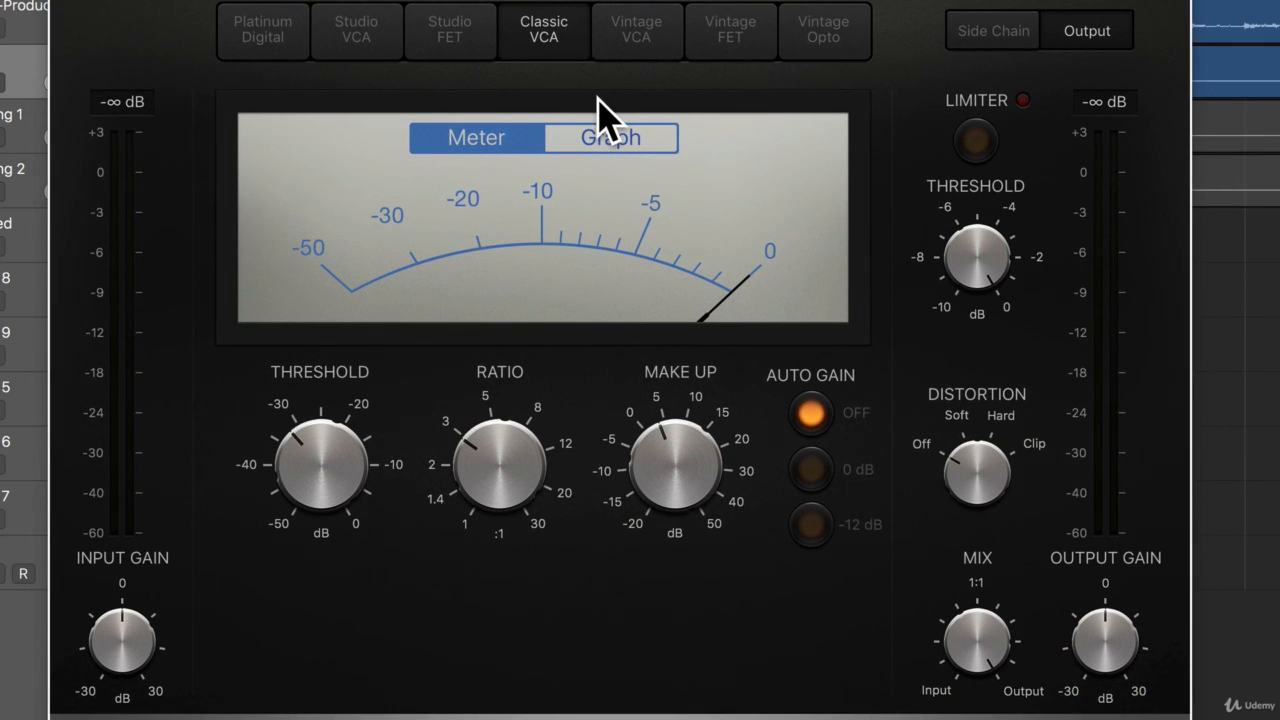
mouse_move(587, 425)
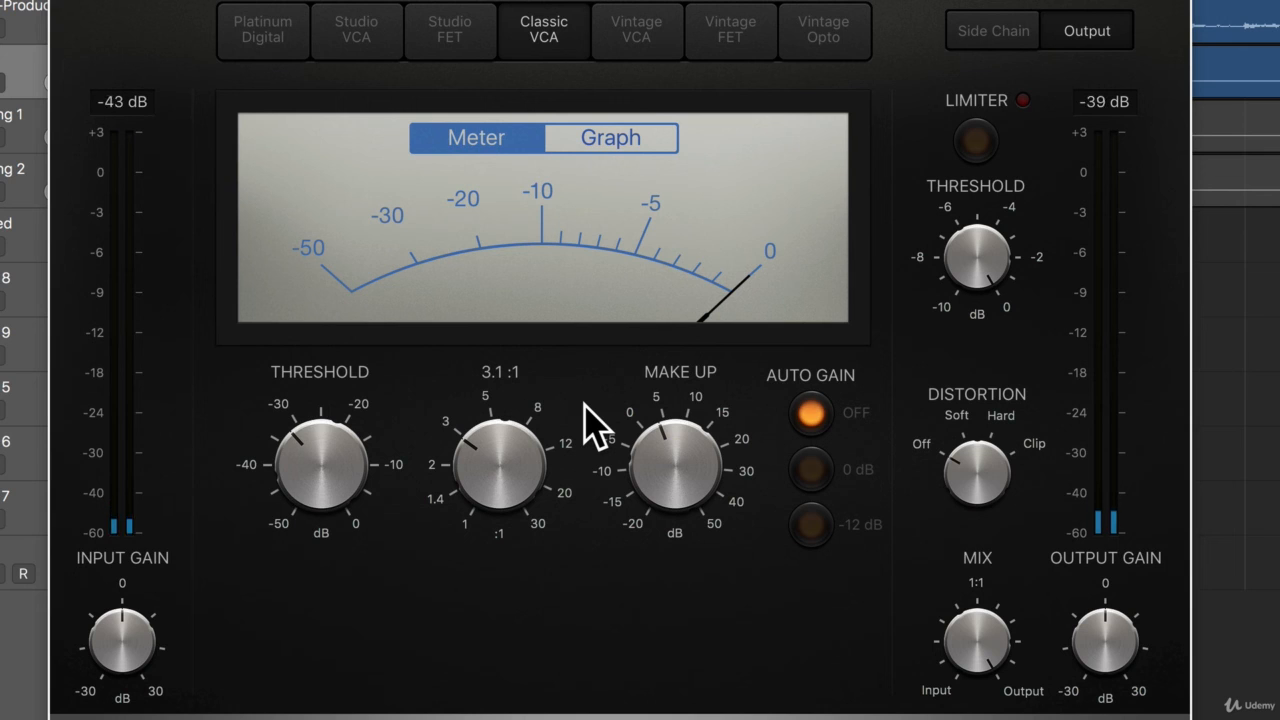
mouse_move(350, 485)
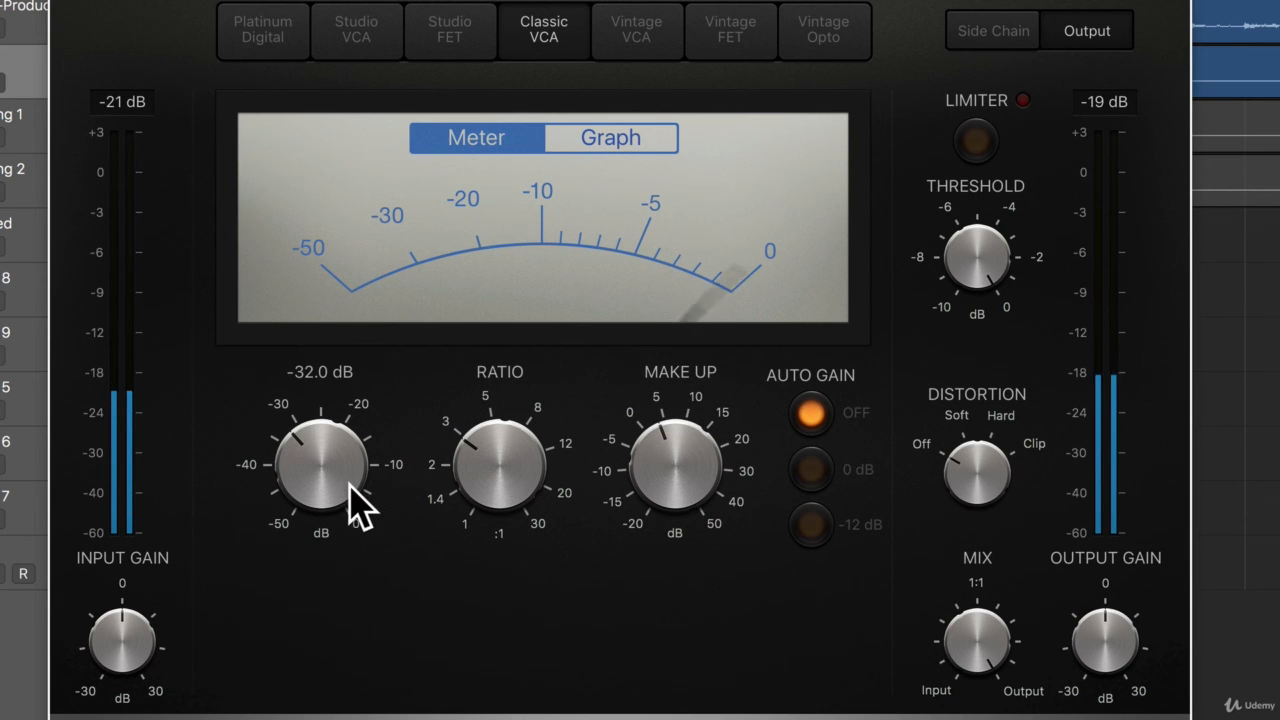
left_click_drag(349, 483, 349, 476)
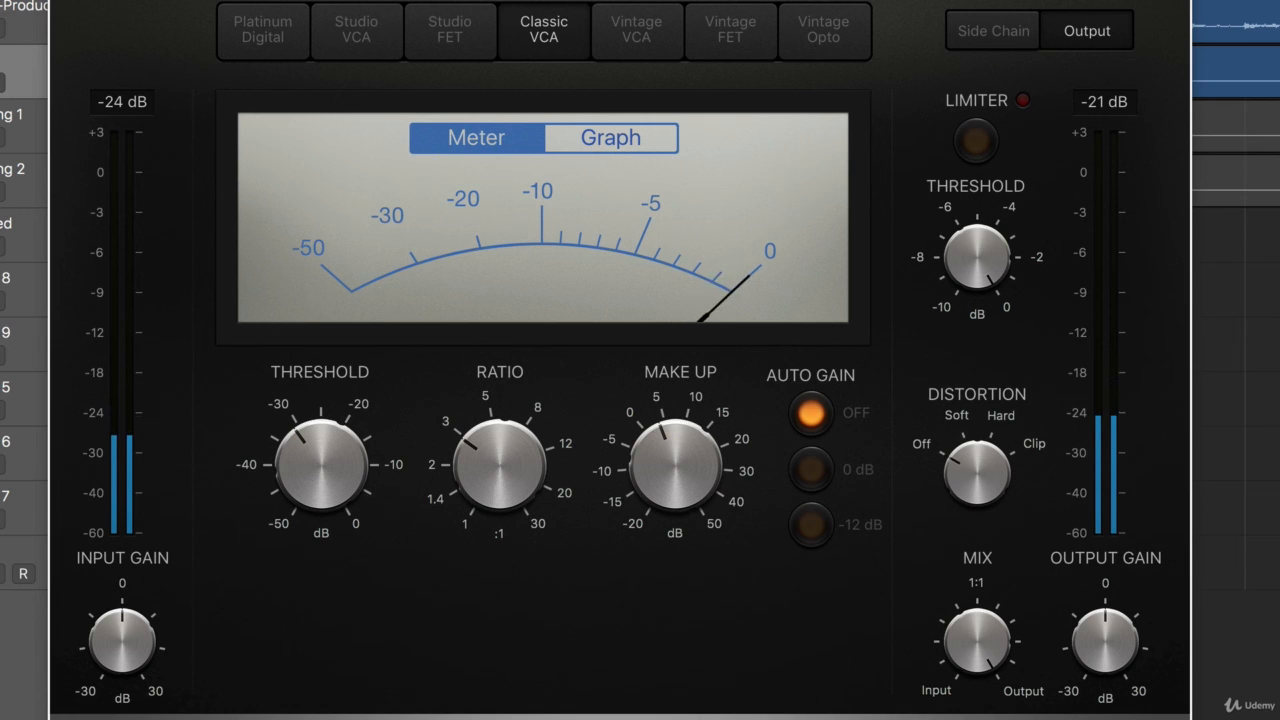
Fine-tune the Classic VCA compressor's make-up gain to between 0 and 5 dB and hide the open plug-in windows.
mouse_move(680, 475)
left_click_drag(674, 451, 673, 458)
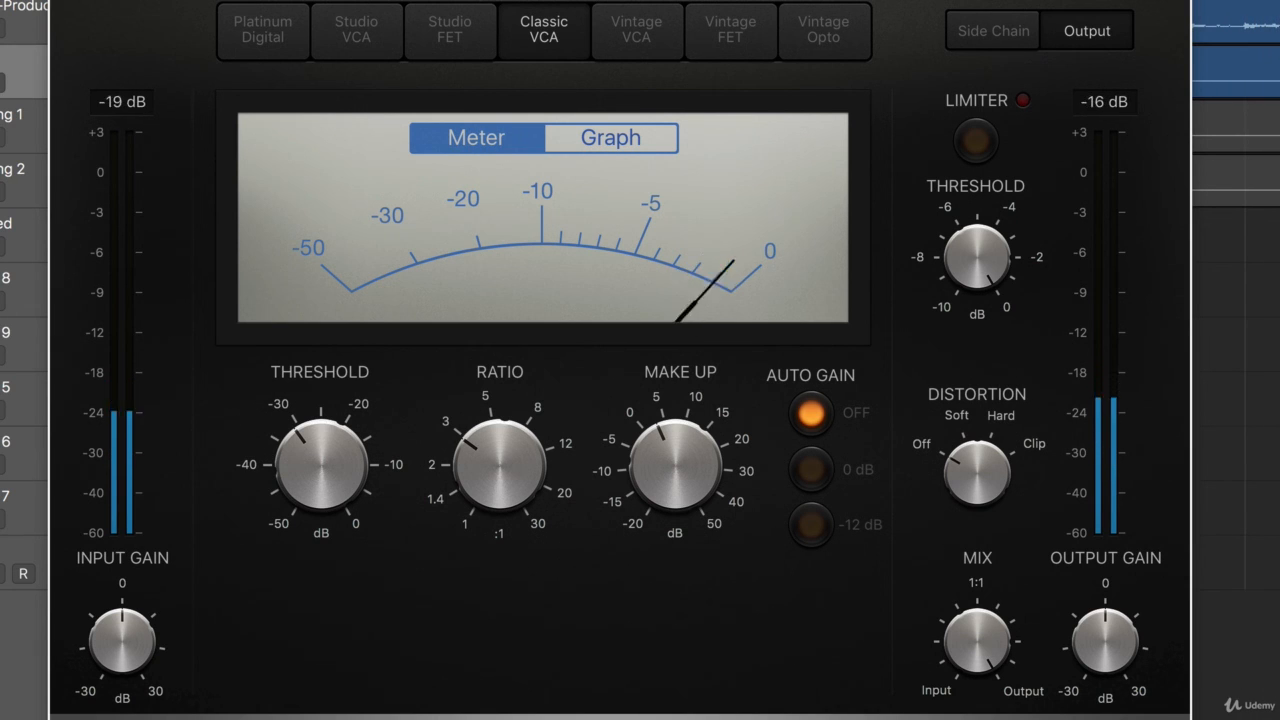
left_click(66, 0)
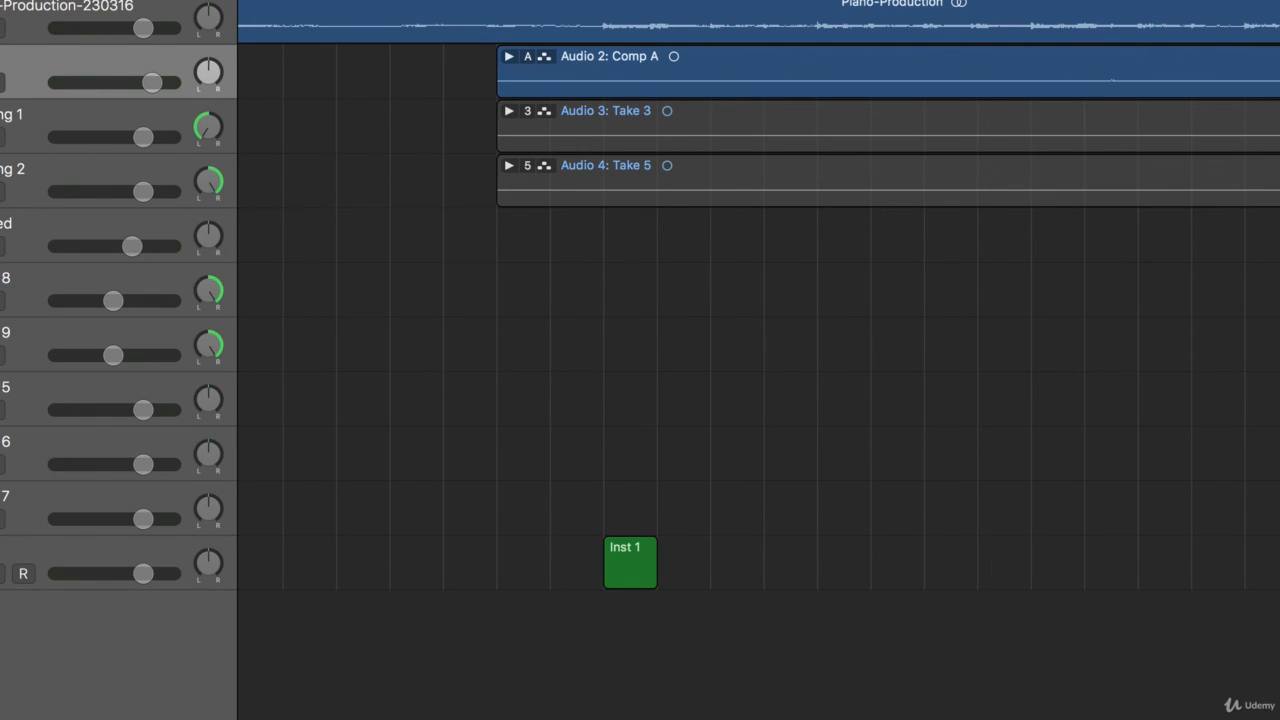
key("v")
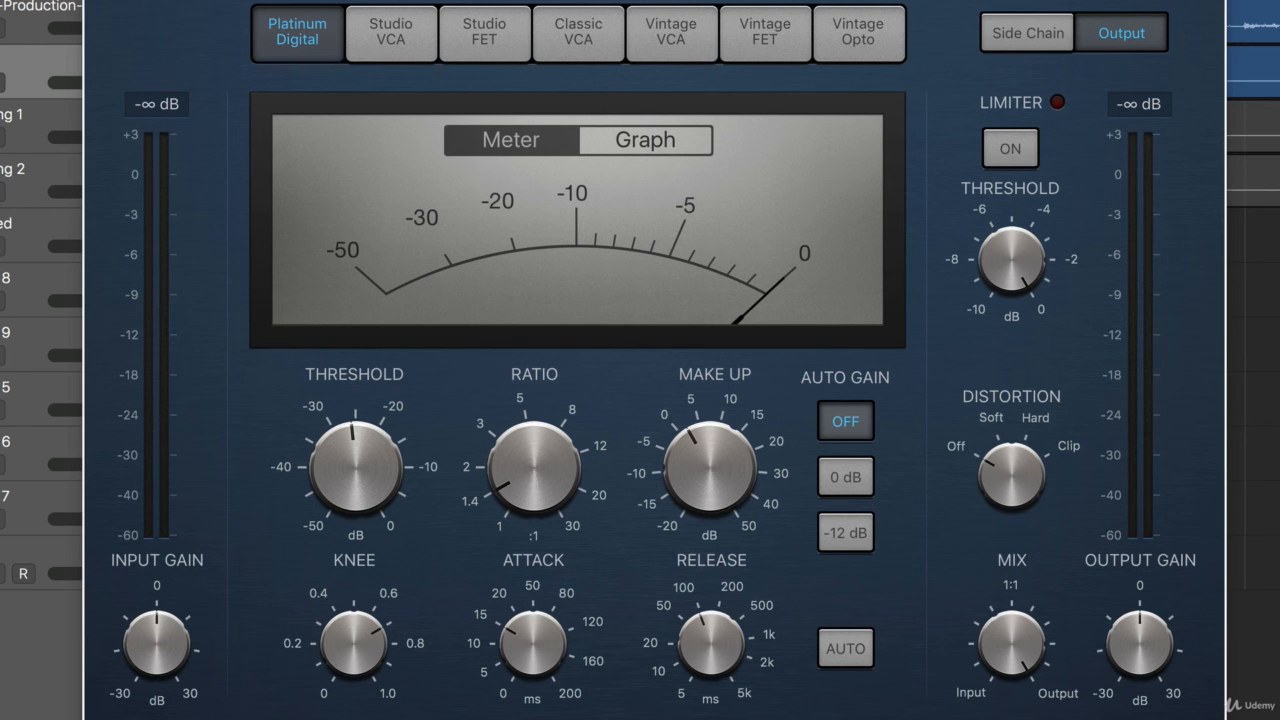
key("v")
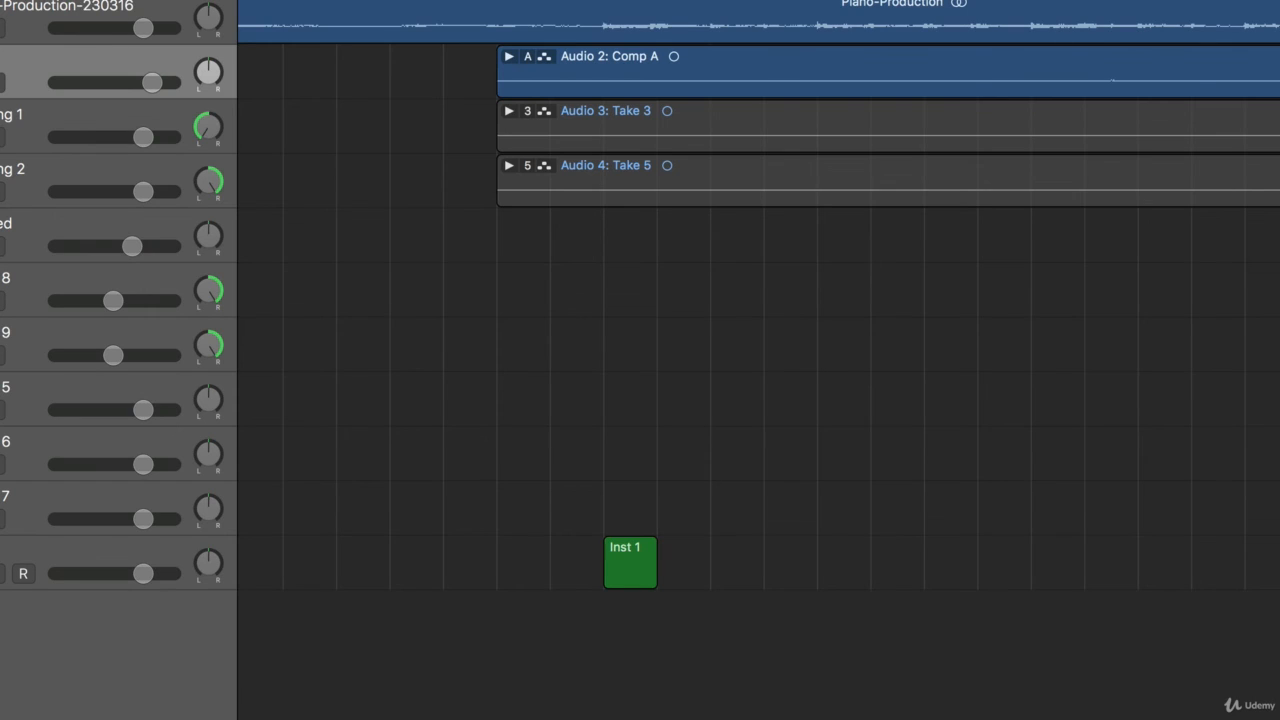
key("v")
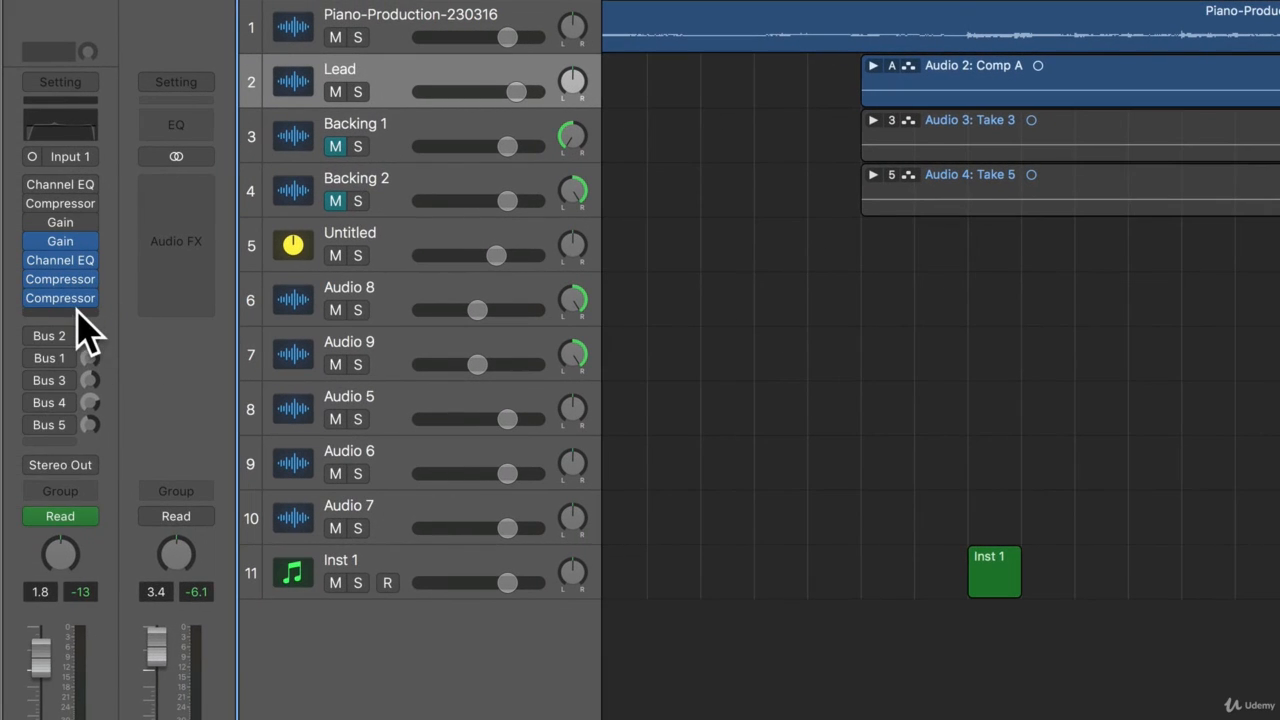
Insert another stereo Compressor in the empty slot below the last Compressor on the Lead track and switch it to the Vintage VCA model.
left_click(78, 312)
mouse_move(166, 506)
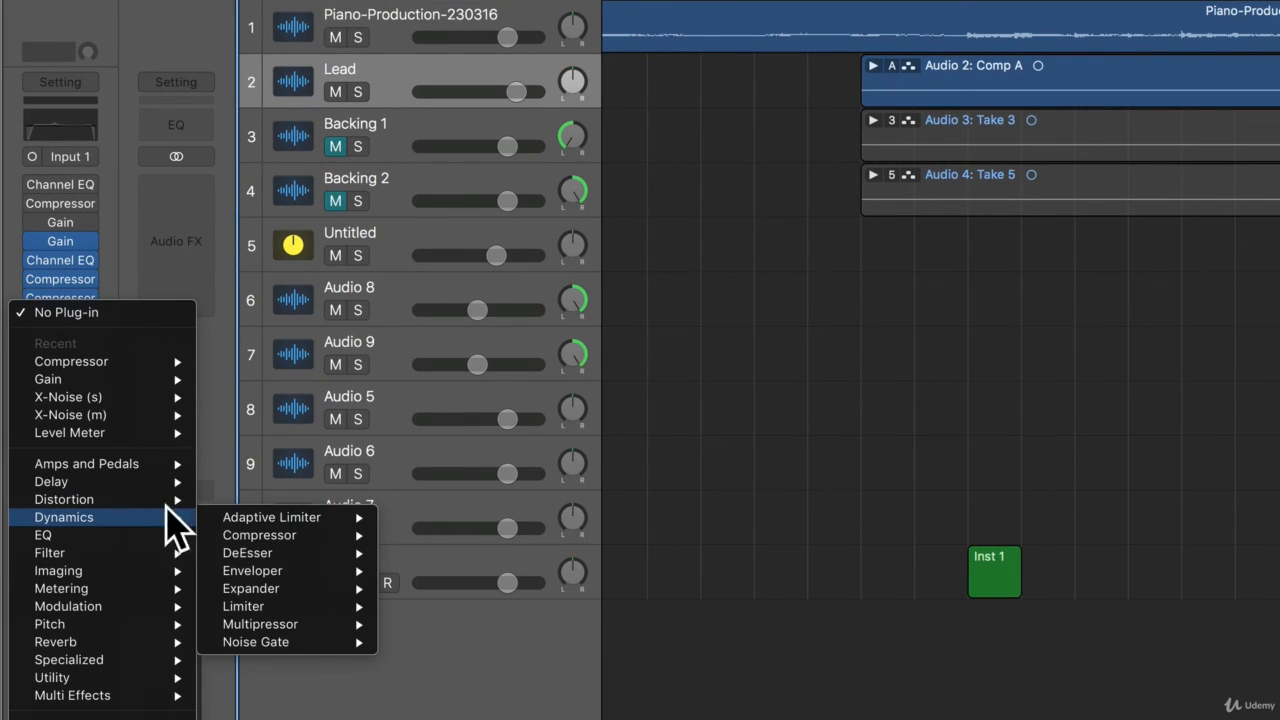
mouse_move(277, 537)
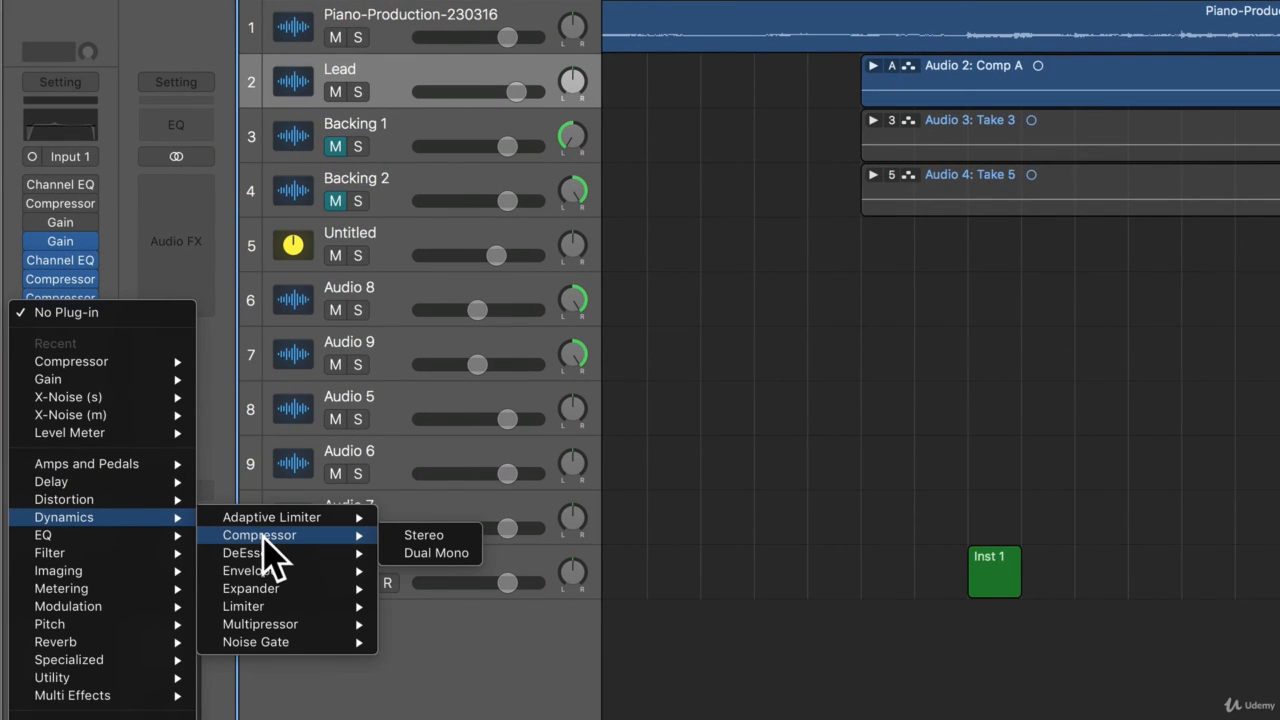
left_click(435, 538)
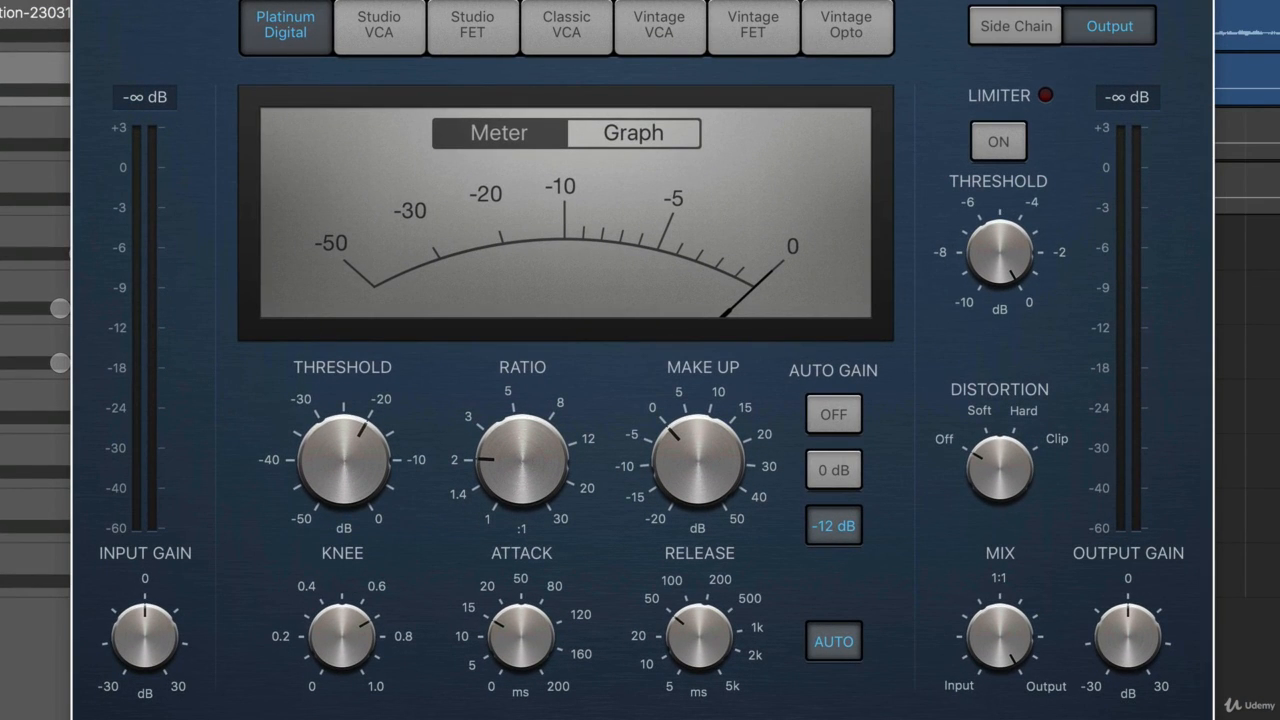
left_click(658, 38)
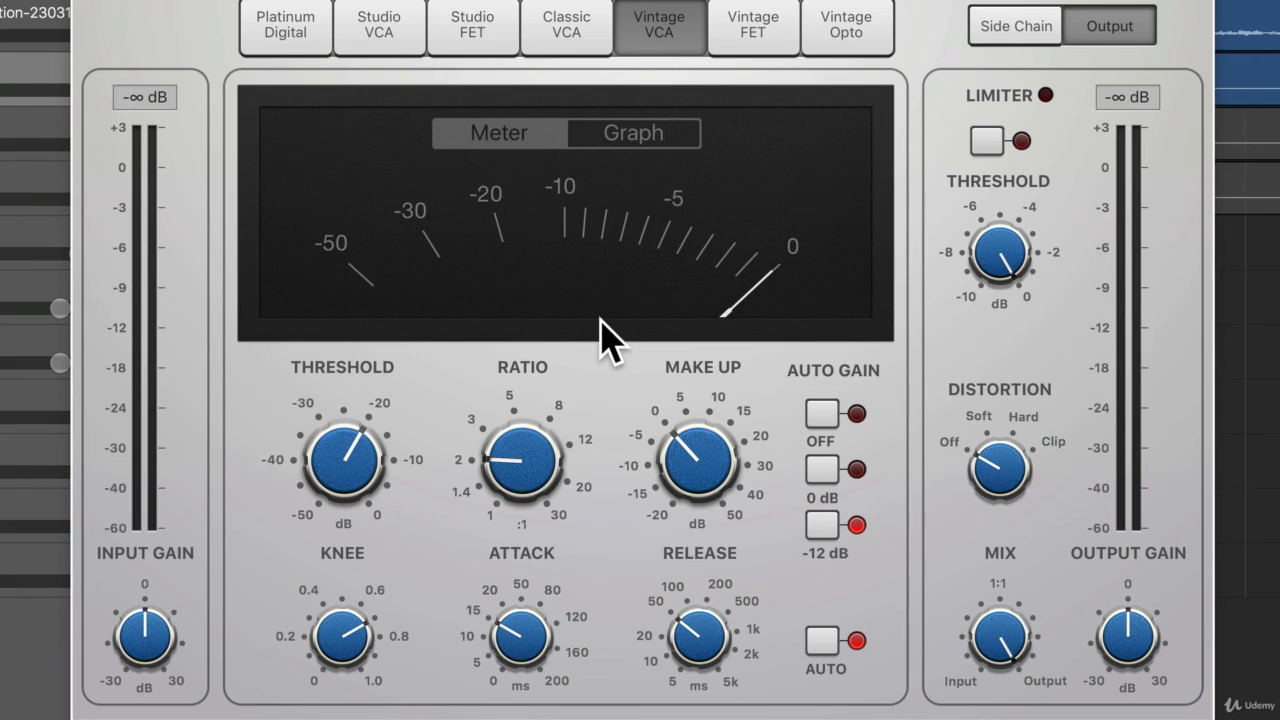
Turn off Auto Gain and auto release, set attack and release to their minimum and the ratio to about 10:1.
left_click(822, 413)
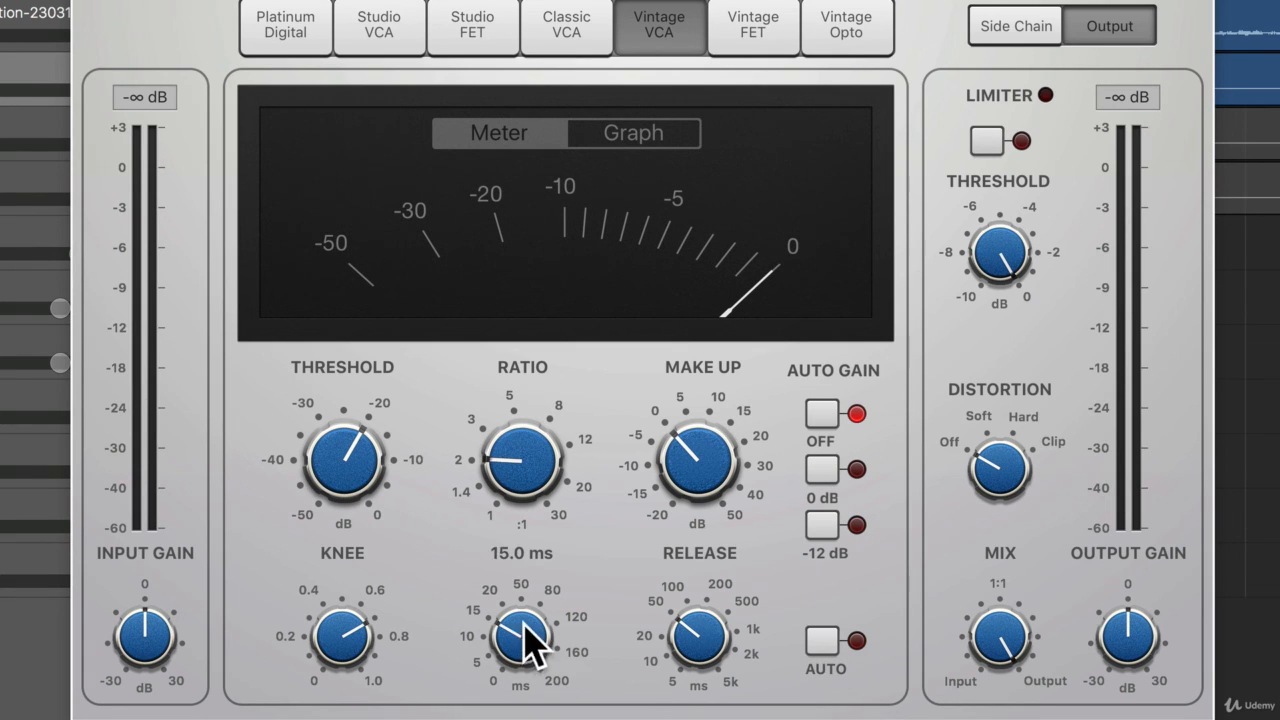
left_click_drag(529, 643, 529, 690)
left_click_drag(700, 634, 700, 680)
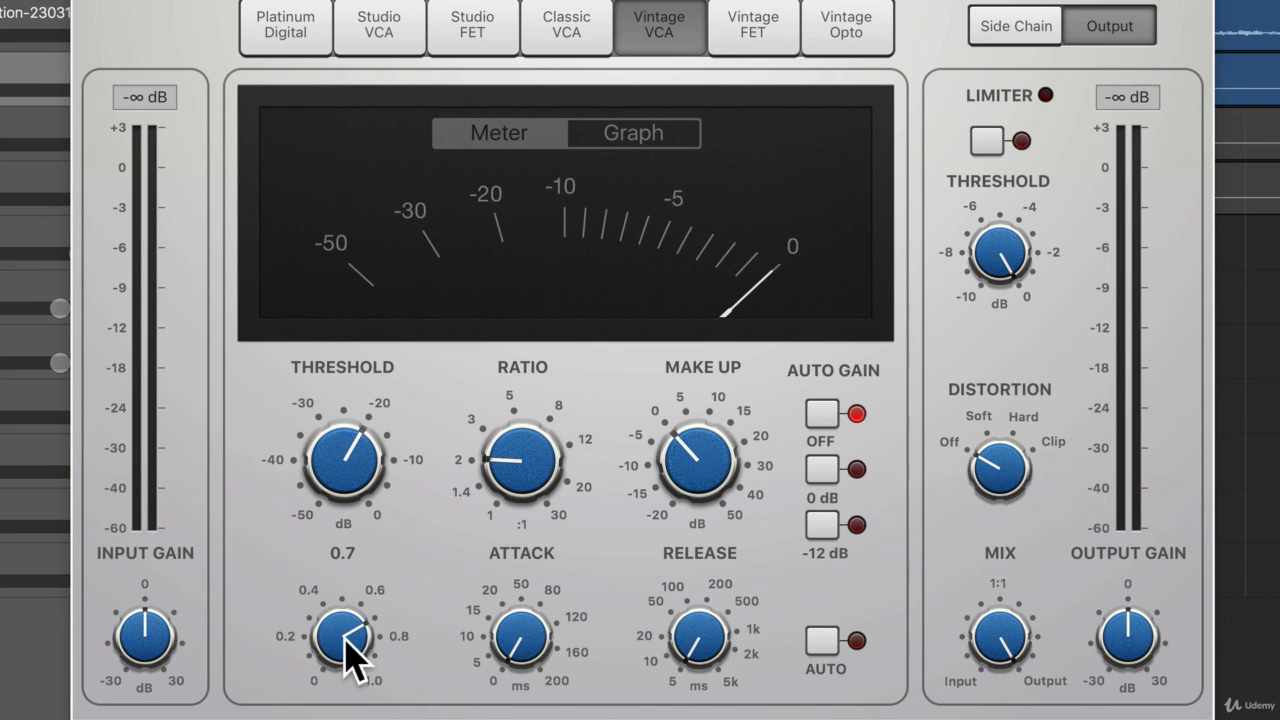
left_click_drag(520, 482, 470, 355)
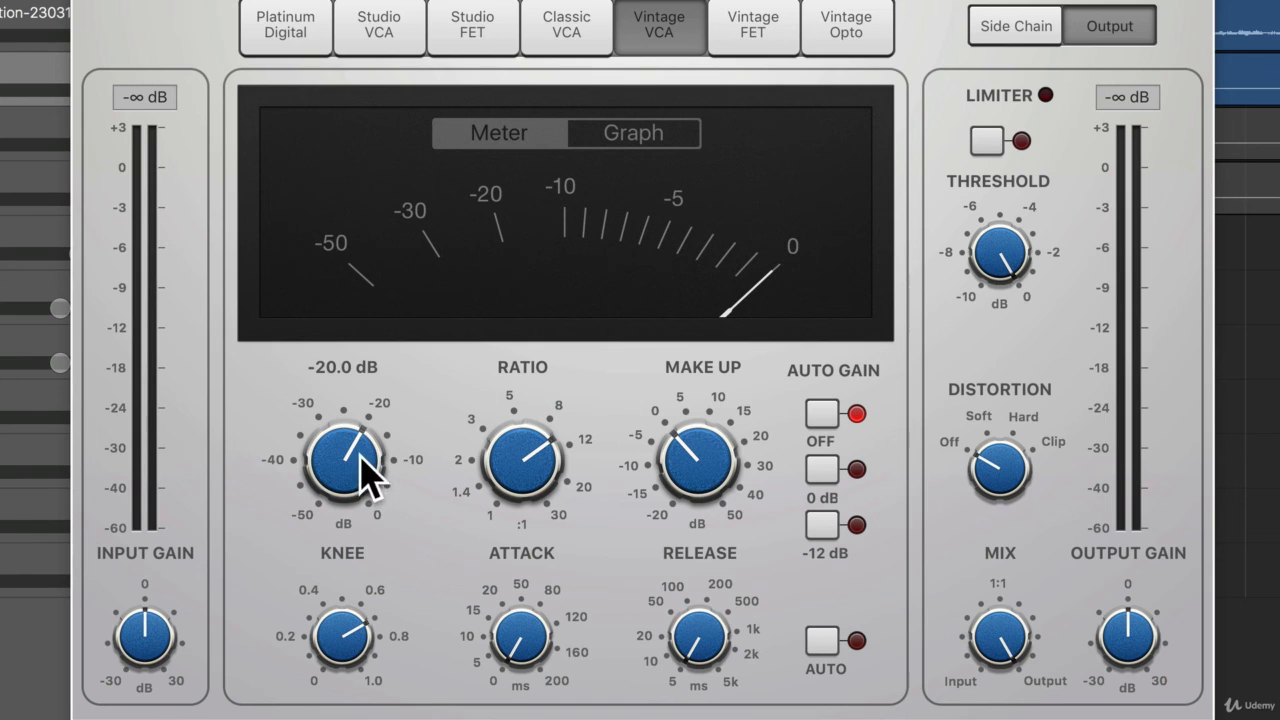
Play the song and tune the Vintage VCA compressor to a -26.5 dB threshold and about 2 dB of make-up gain.
left_click_drag(363, 457, 500, 543)
left_click_drag(709, 480, 692, 437)
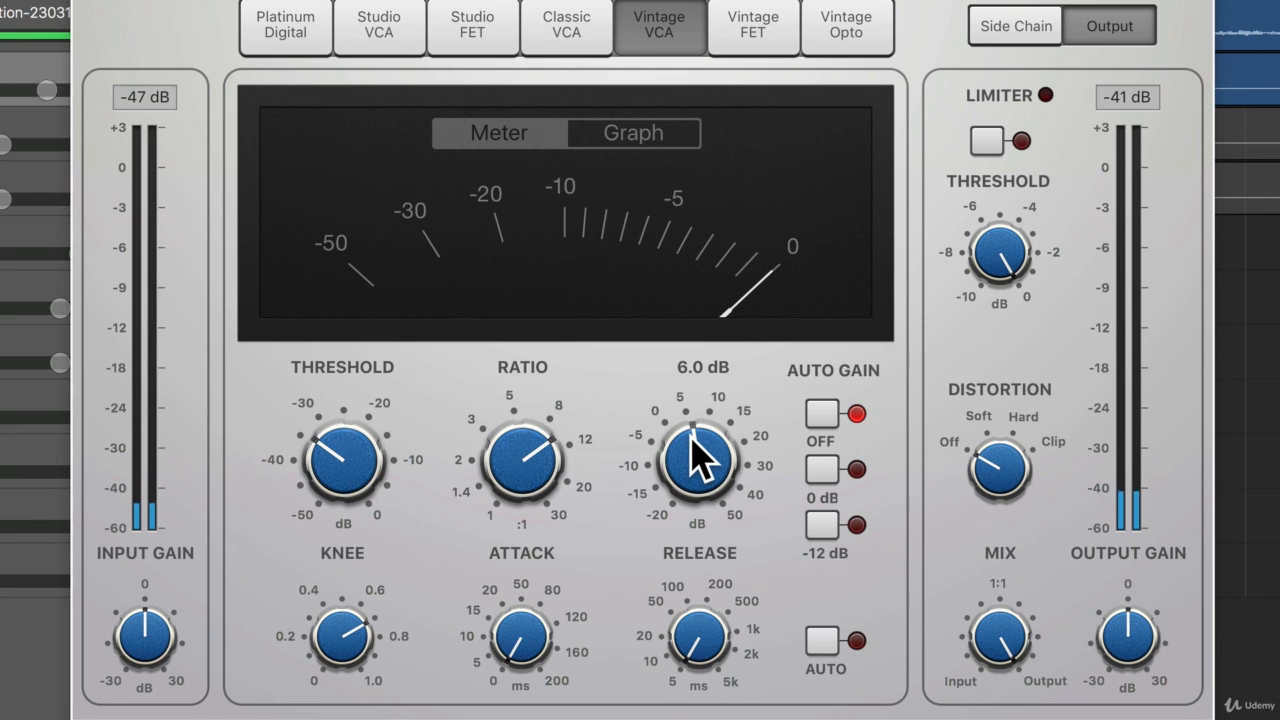
left_click_drag(705, 485, 707, 492)
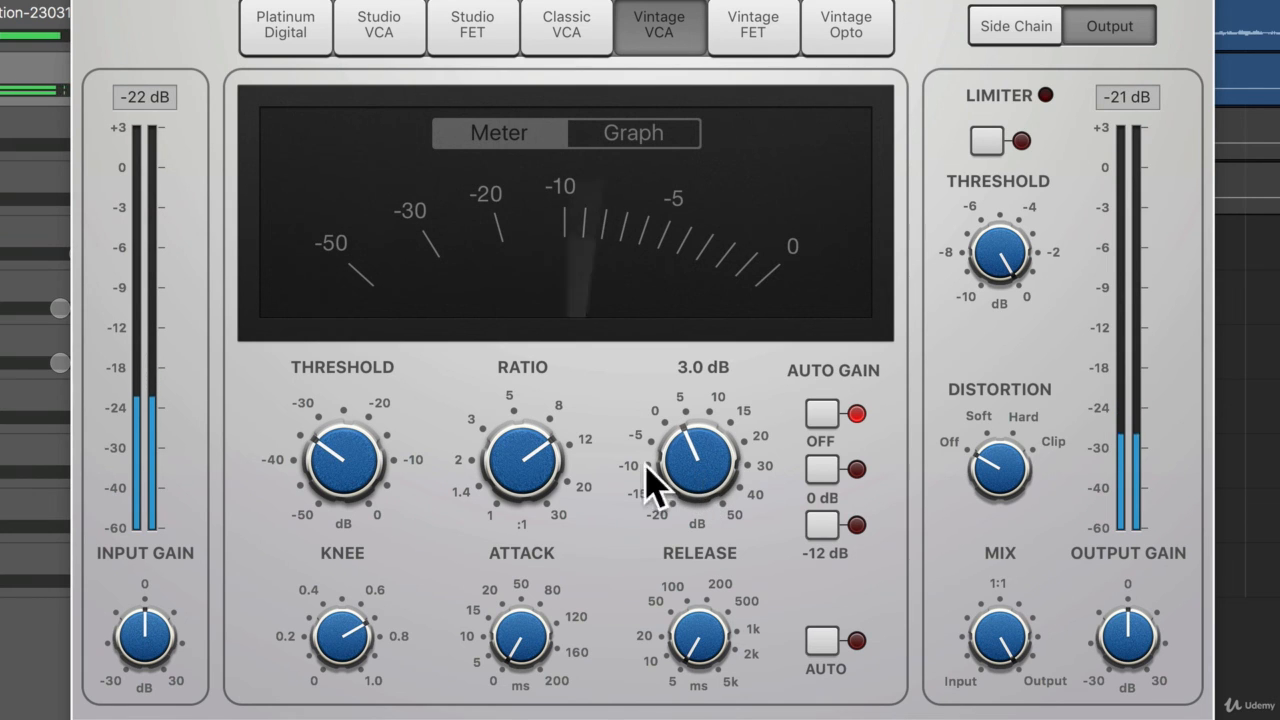
left_click_drag(372, 482, 358, 456)
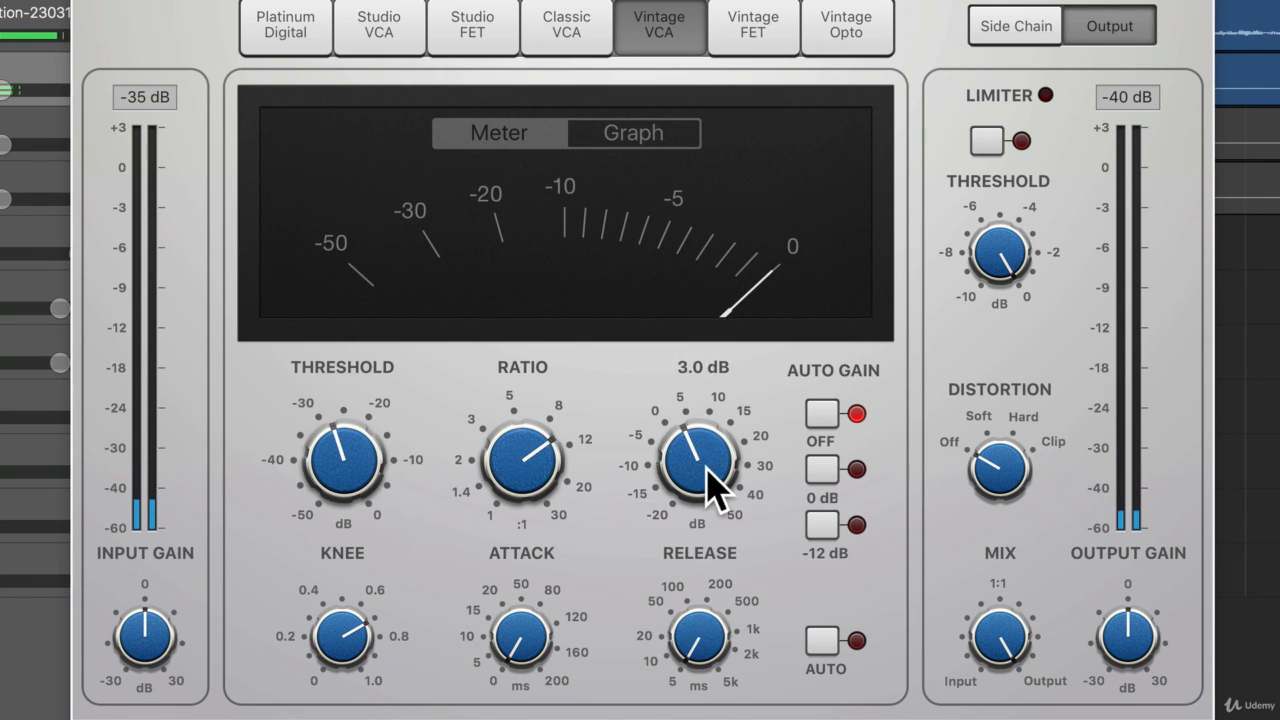
left_click_drag(714, 486, 714, 488)
left_click_drag(621, 462, 615, 465)
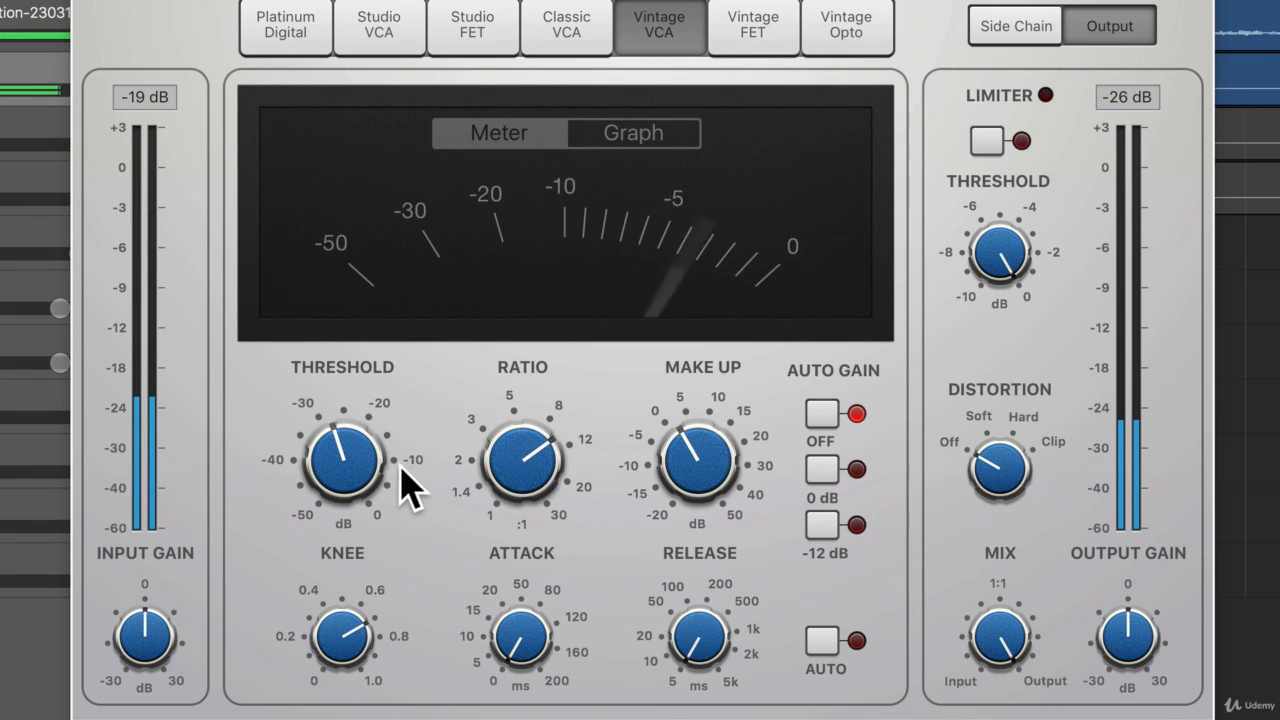
left_click_drag(370, 476, 361, 453)
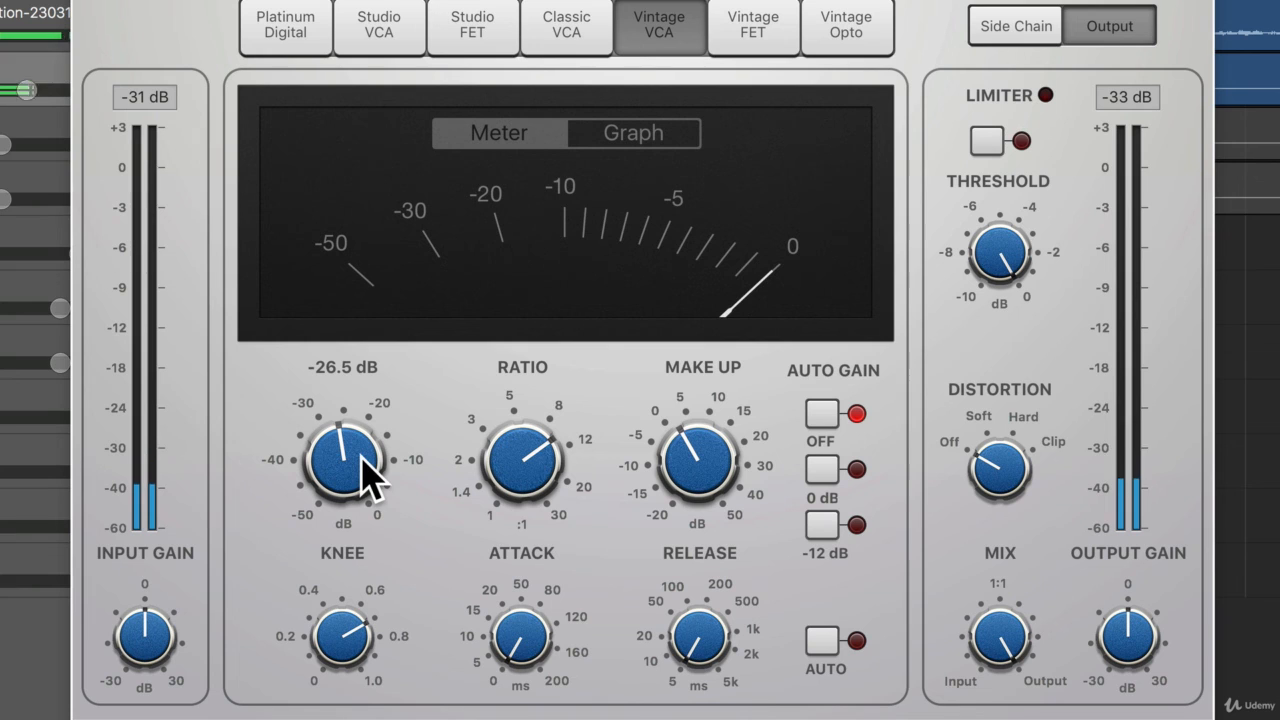
Slow the Vintage VCA compressor's attack to 8.5 ms during playback.
mouse_move(523, 634)
left_click_drag(535, 620, 535, 594)
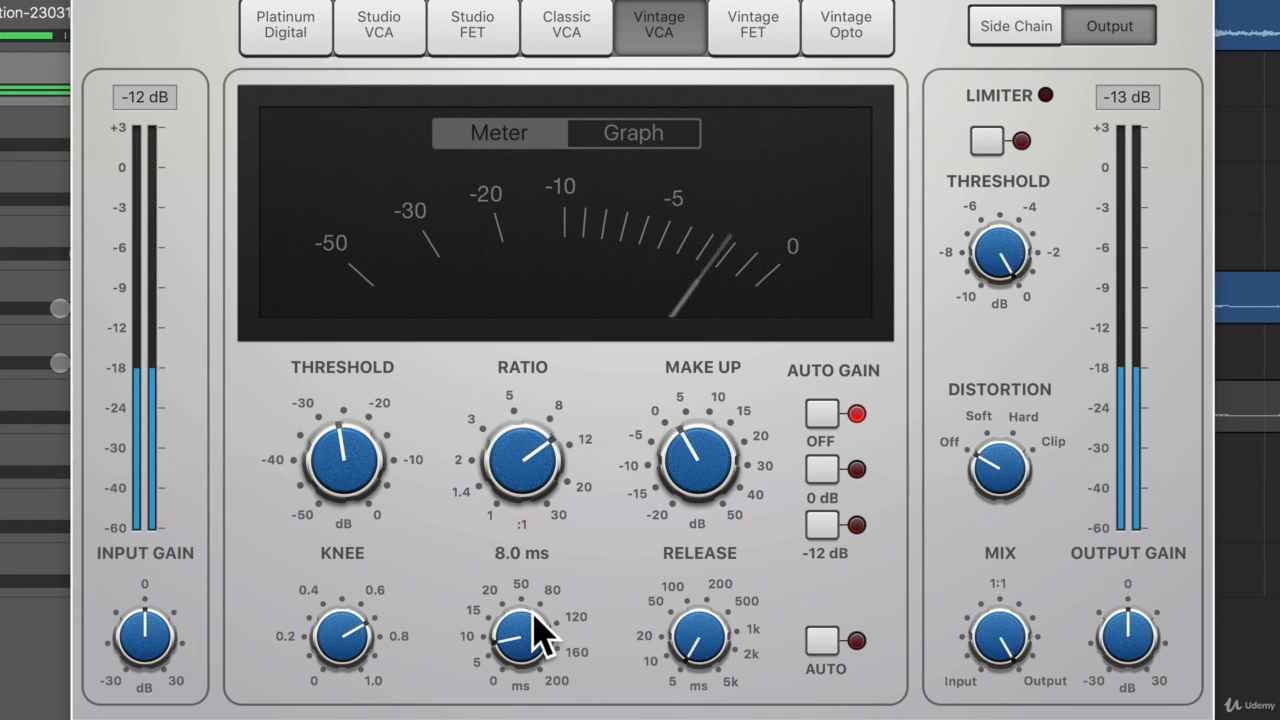
scroll(535, 622, "up", 2)
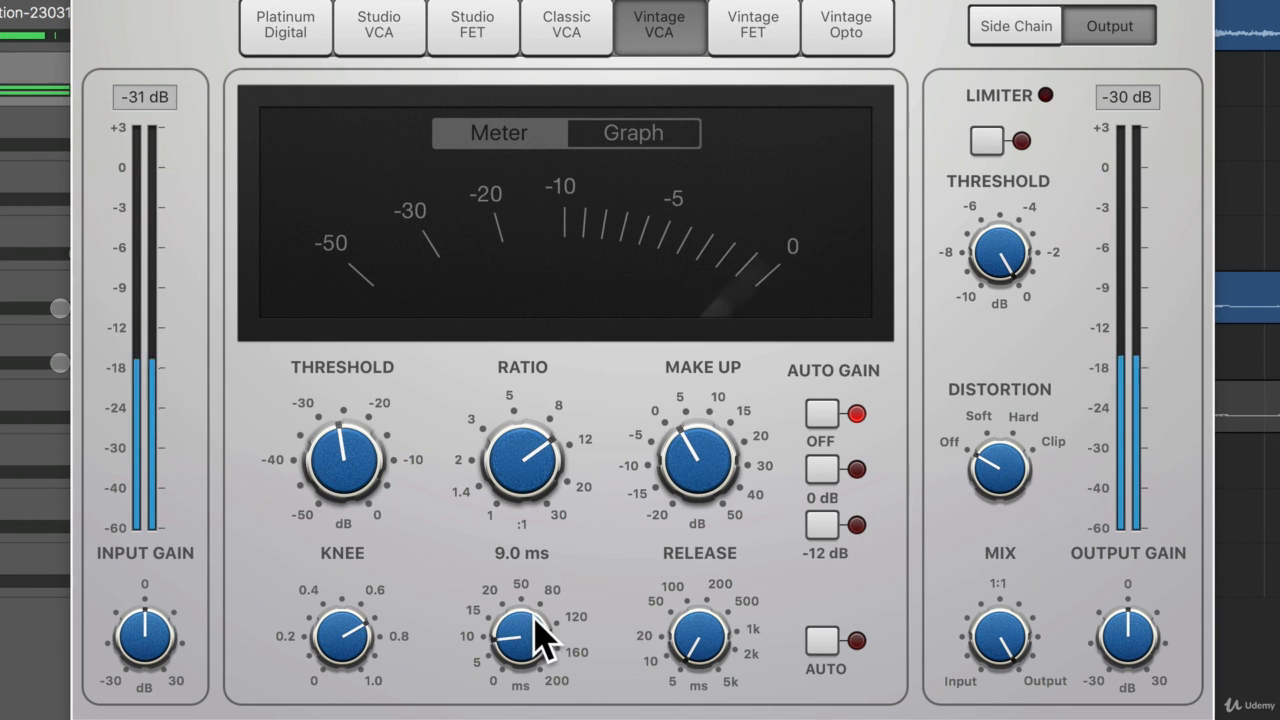
scroll(535, 624, "down", 1)
mouse_move(702, 630)
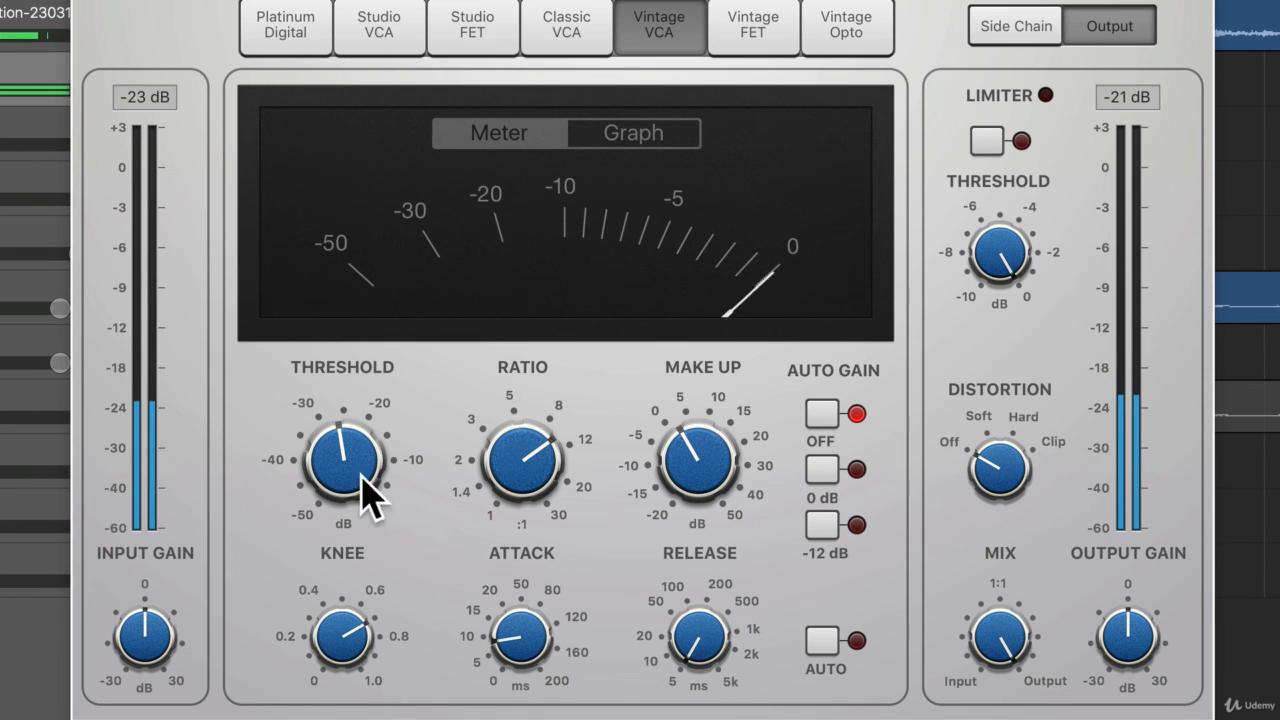
Set the Vintage VCA compressor's threshold to -26.0 dB and its make-up gain to 1.5 dB.
mouse_move(349, 476)
scroll(347, 470, "up", 1)
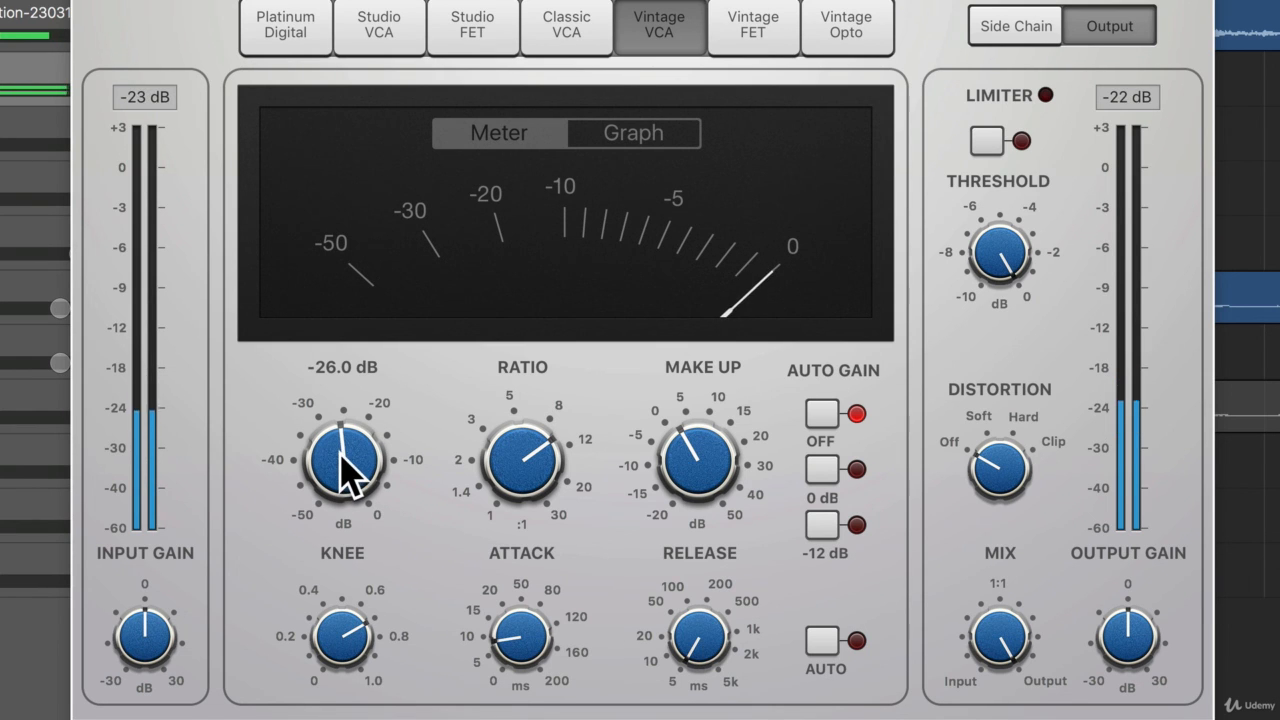
mouse_move(697, 467)
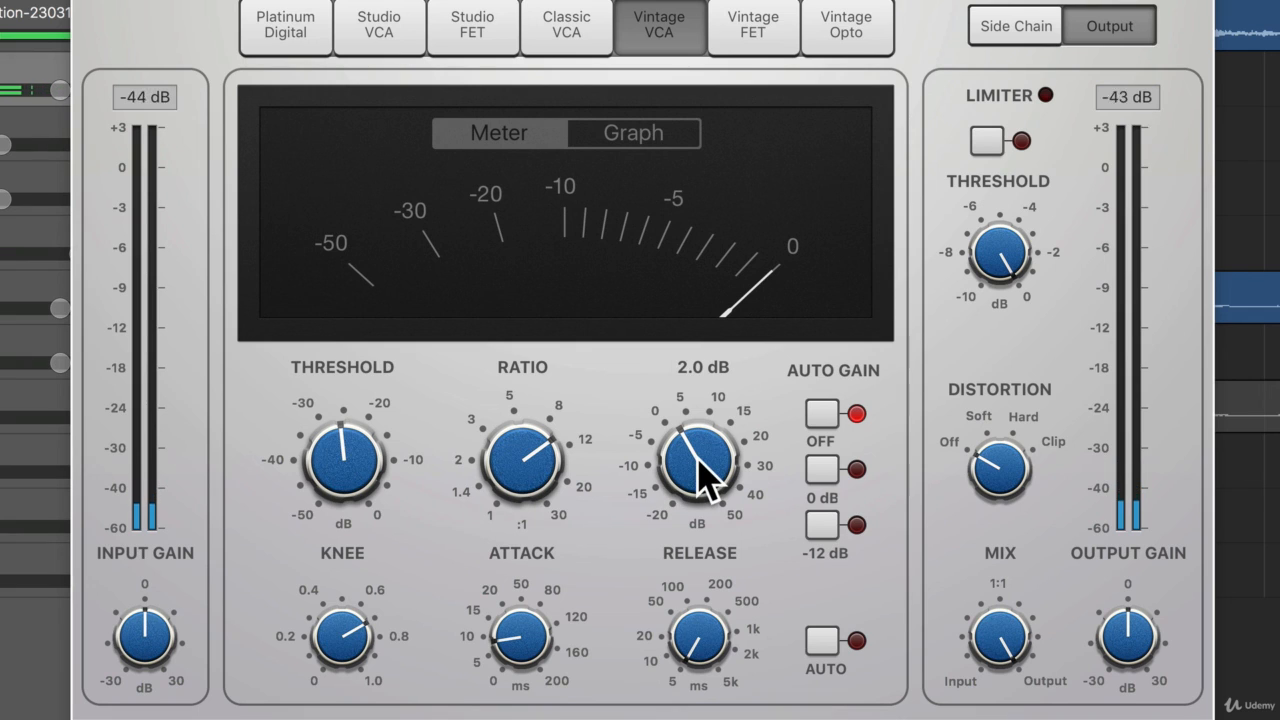
scroll(700, 472, "down", 1)
scroll(703, 477, "up", 1)
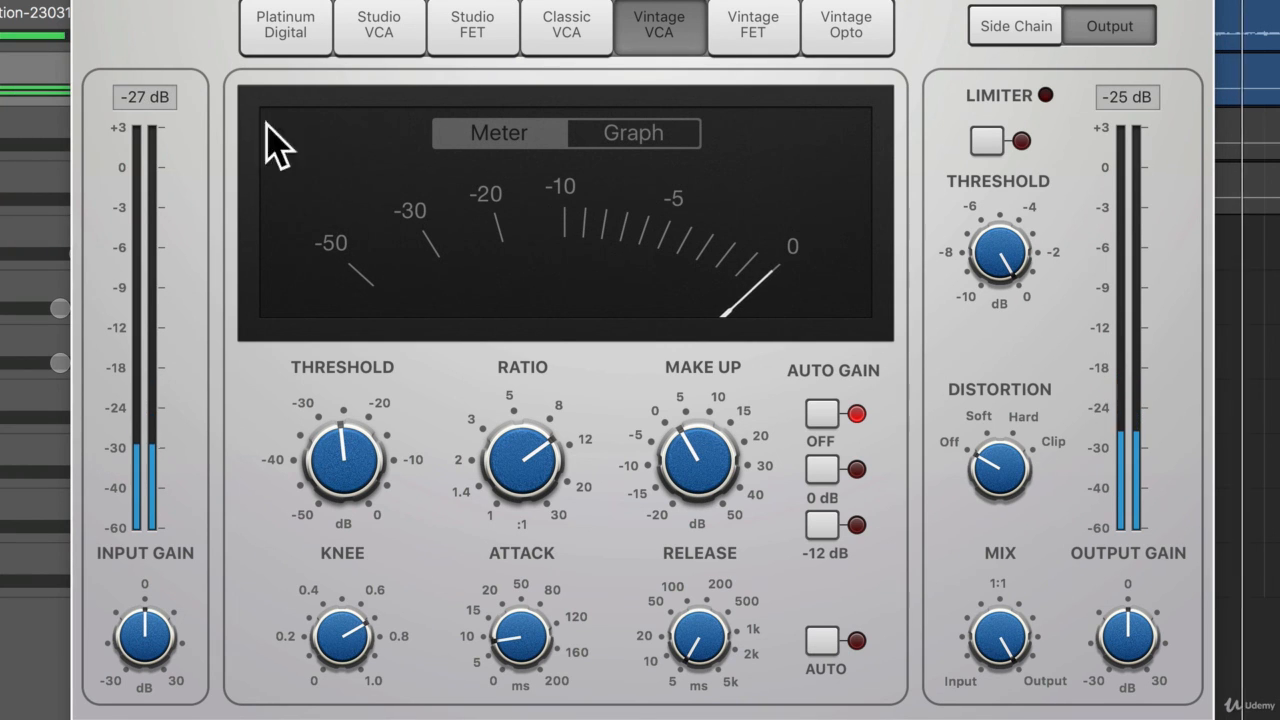
left_click_drag(697, 458, 696, 463)
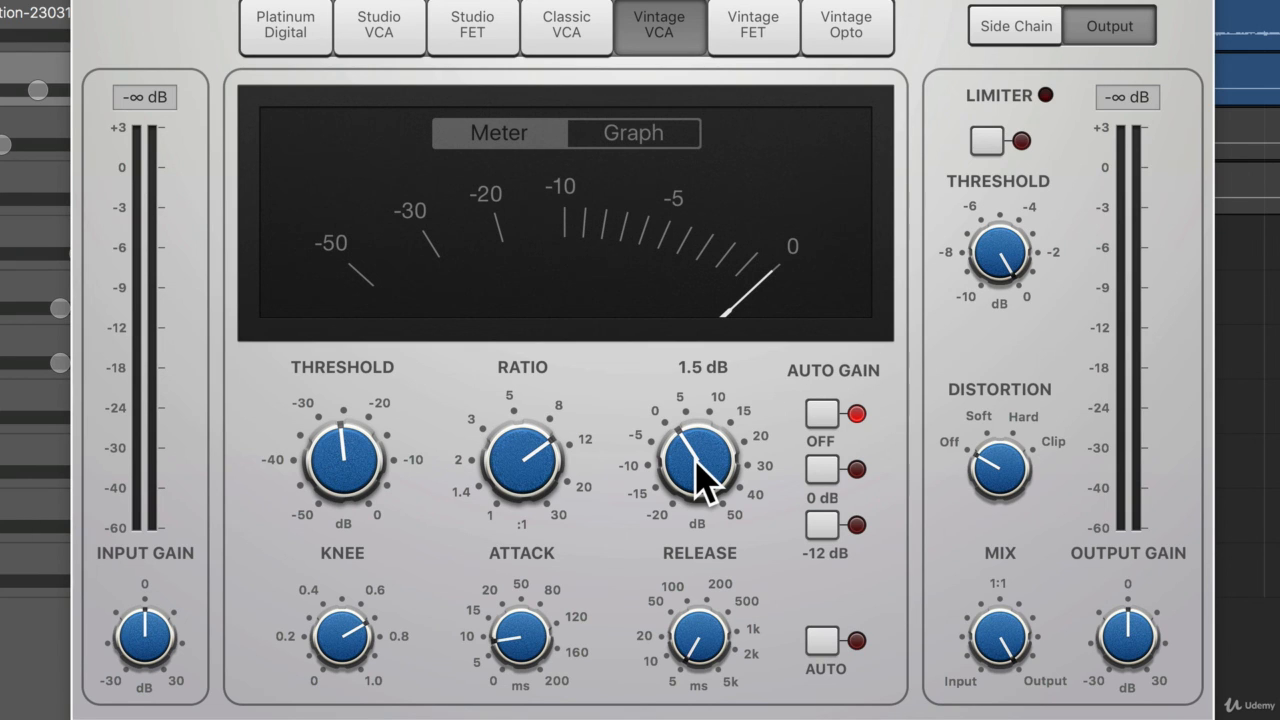
mouse_move(535, 672)
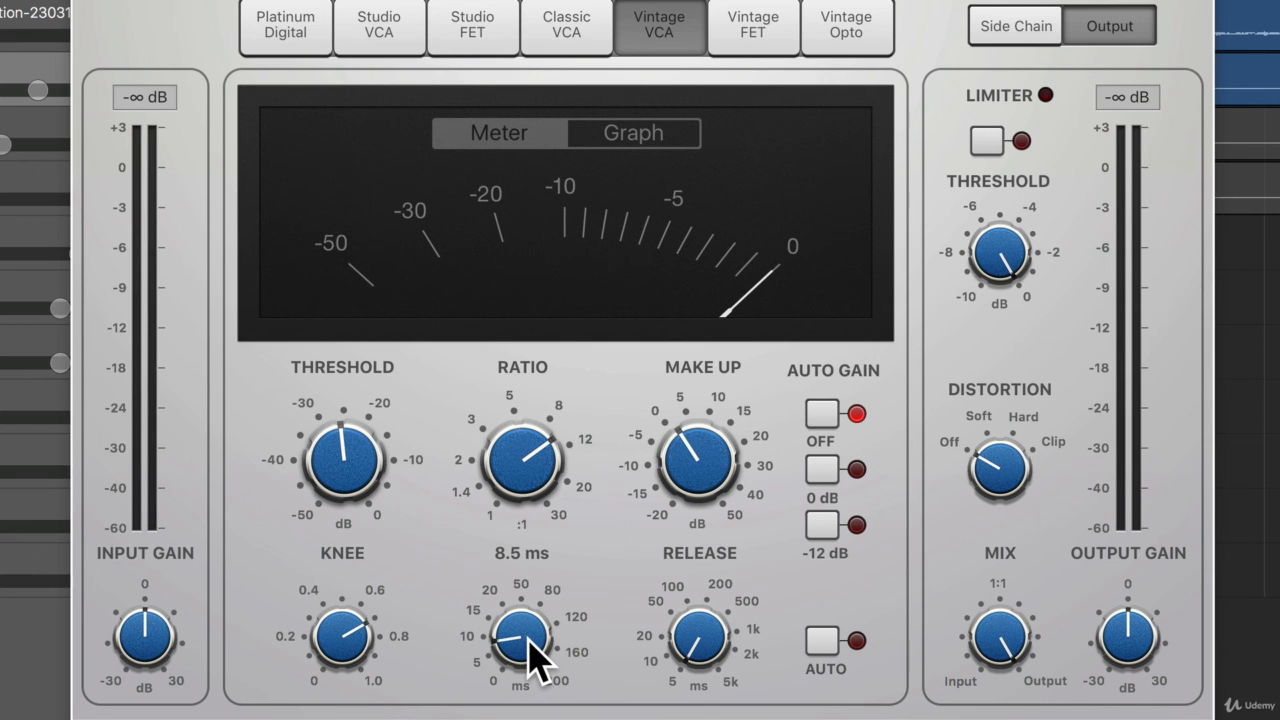
mouse_move(304, 438)
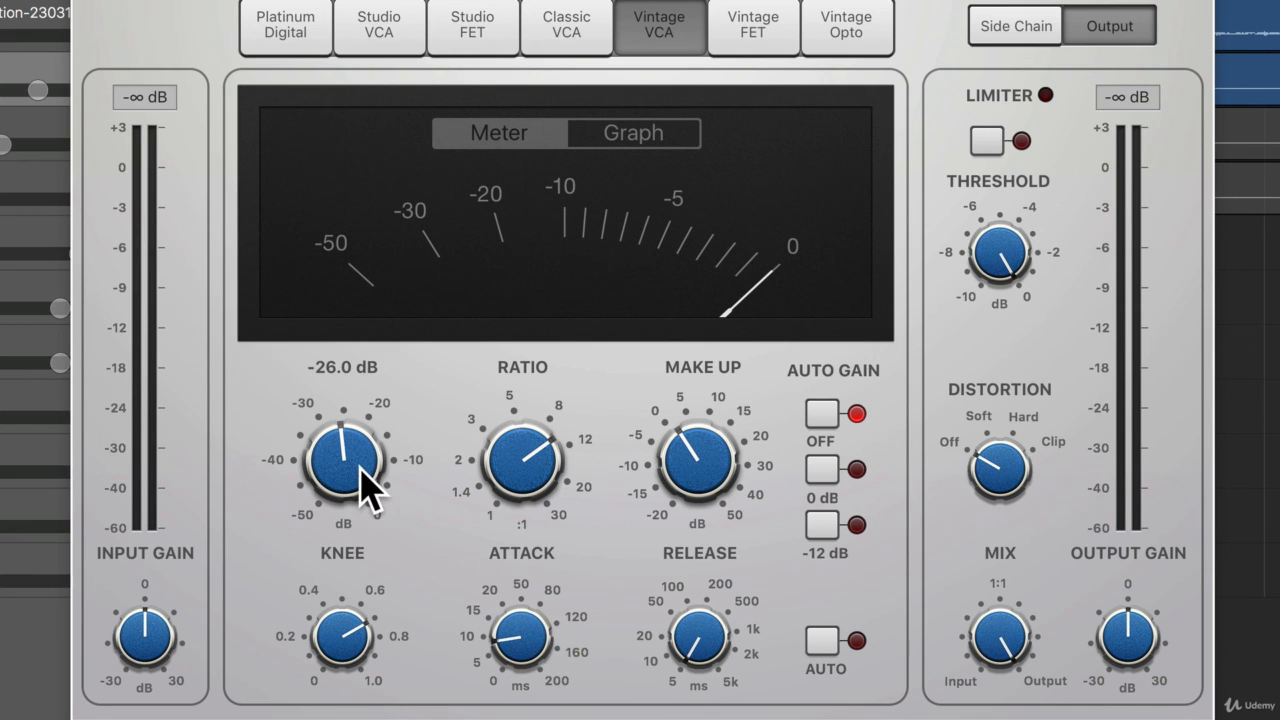
mouse_move(708, 492)
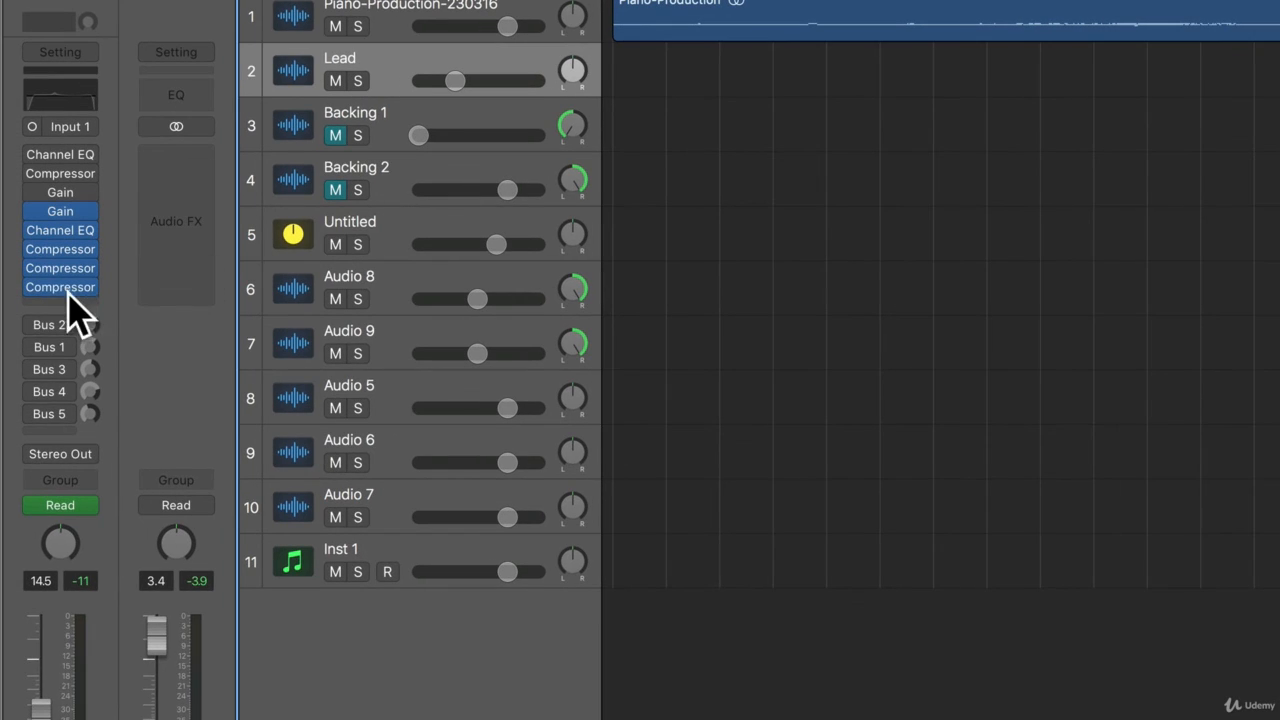
Insert a further stereo Compressor in the next empty slot on the Lead track and switch it to the Vintage FET model.
left_click(34, 306)
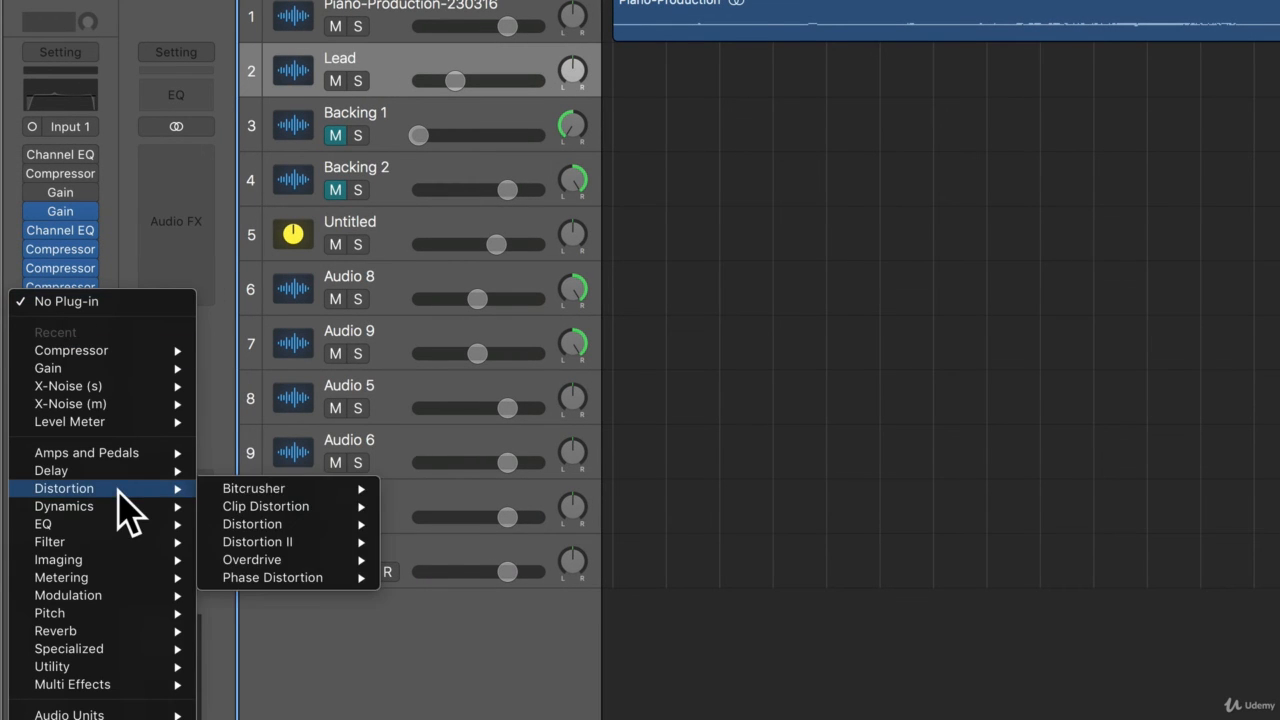
mouse_move(129, 506)
mouse_move(295, 524)
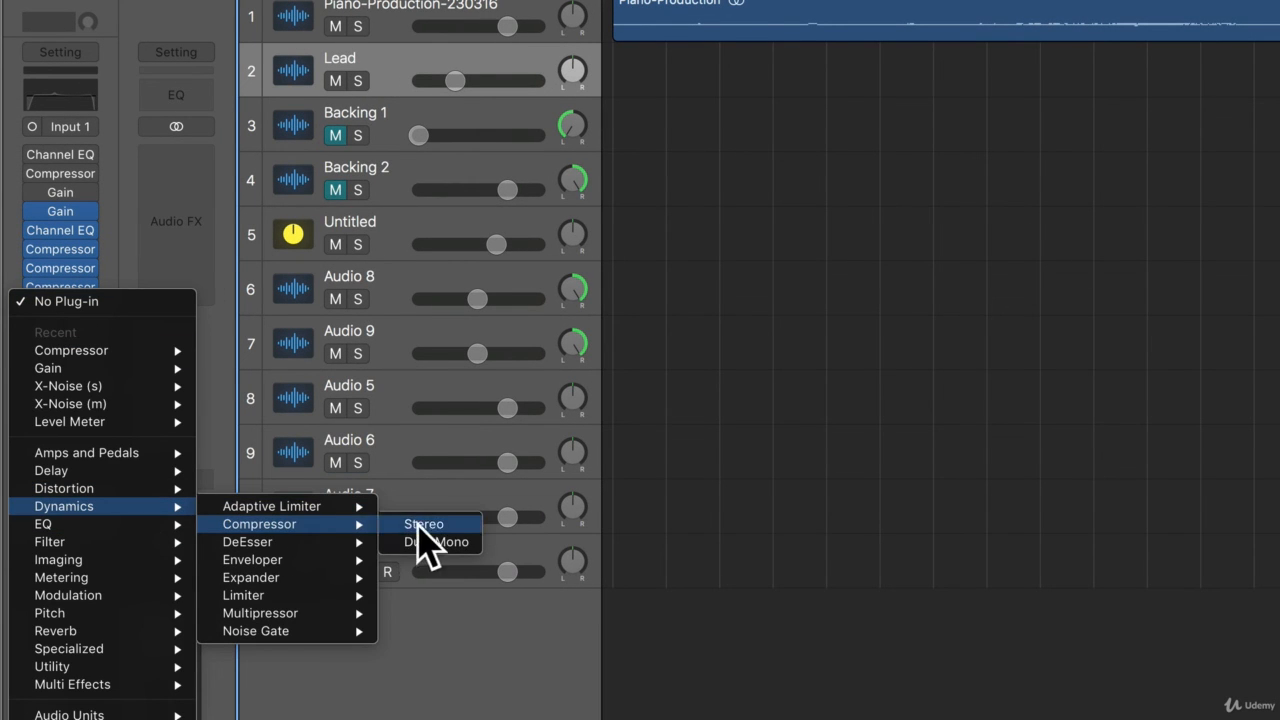
left_click(443, 523)
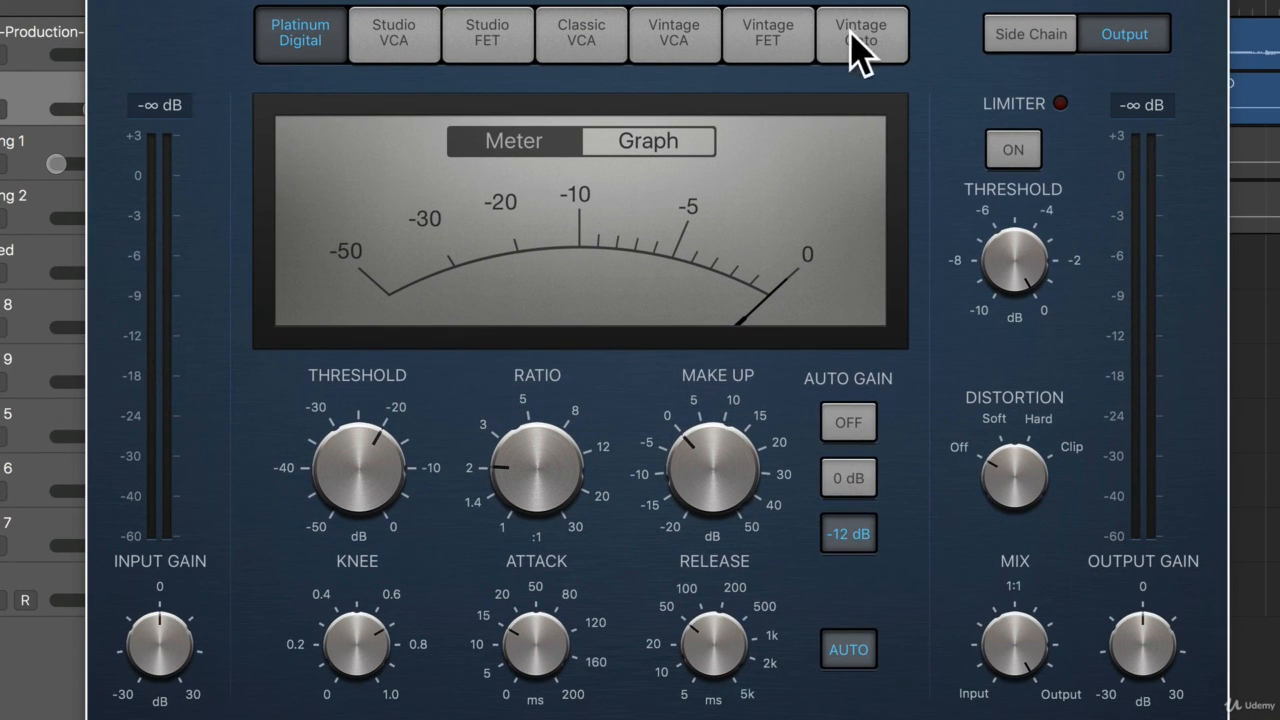
left_click(770, 36)
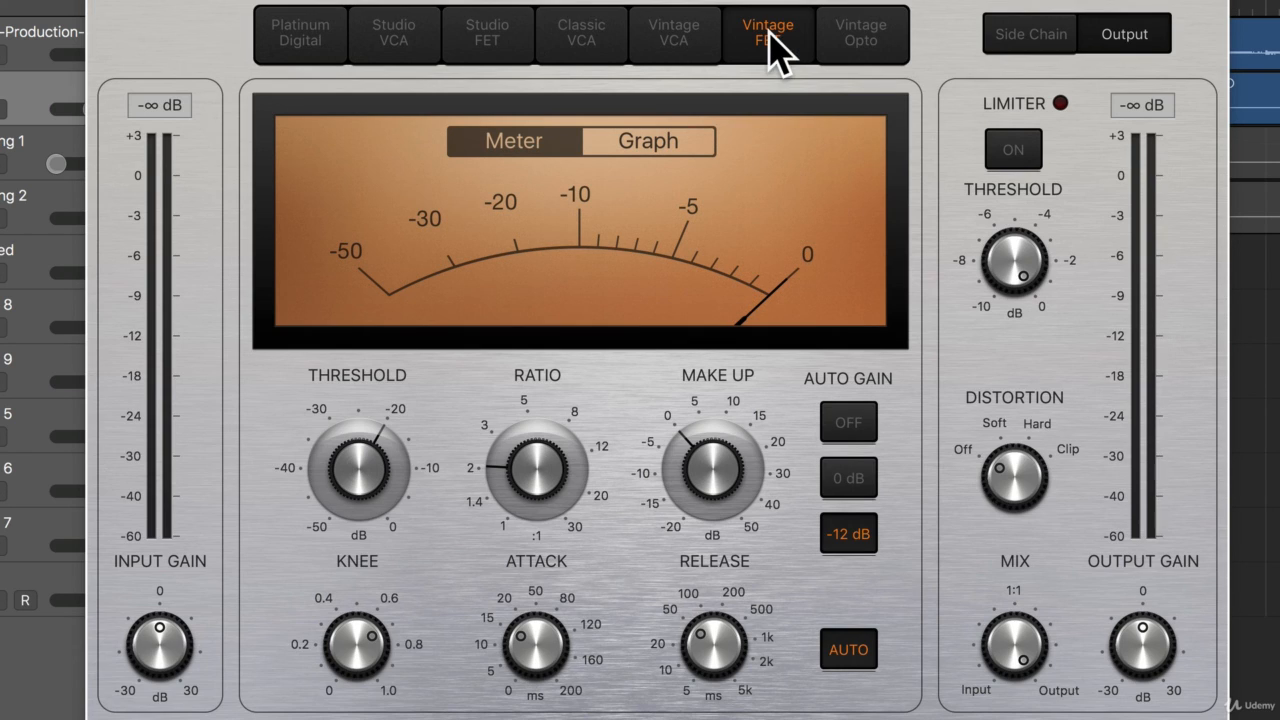
Turn off Auto Gain and auto release, set attack to 0 ms, release to minimum, ratio to 10:1 and threshold just below -30 dB.
left_click(852, 422)
left_click(855, 655)
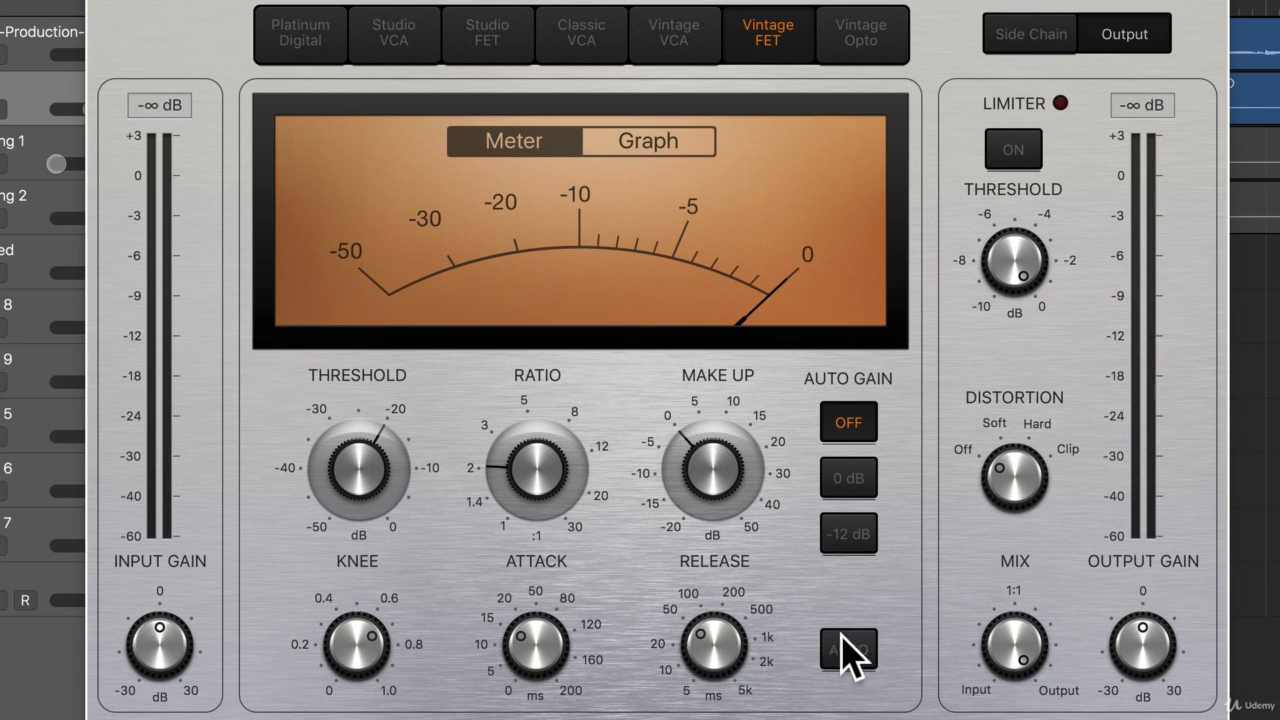
left_click_drag(548, 648, 549, 718)
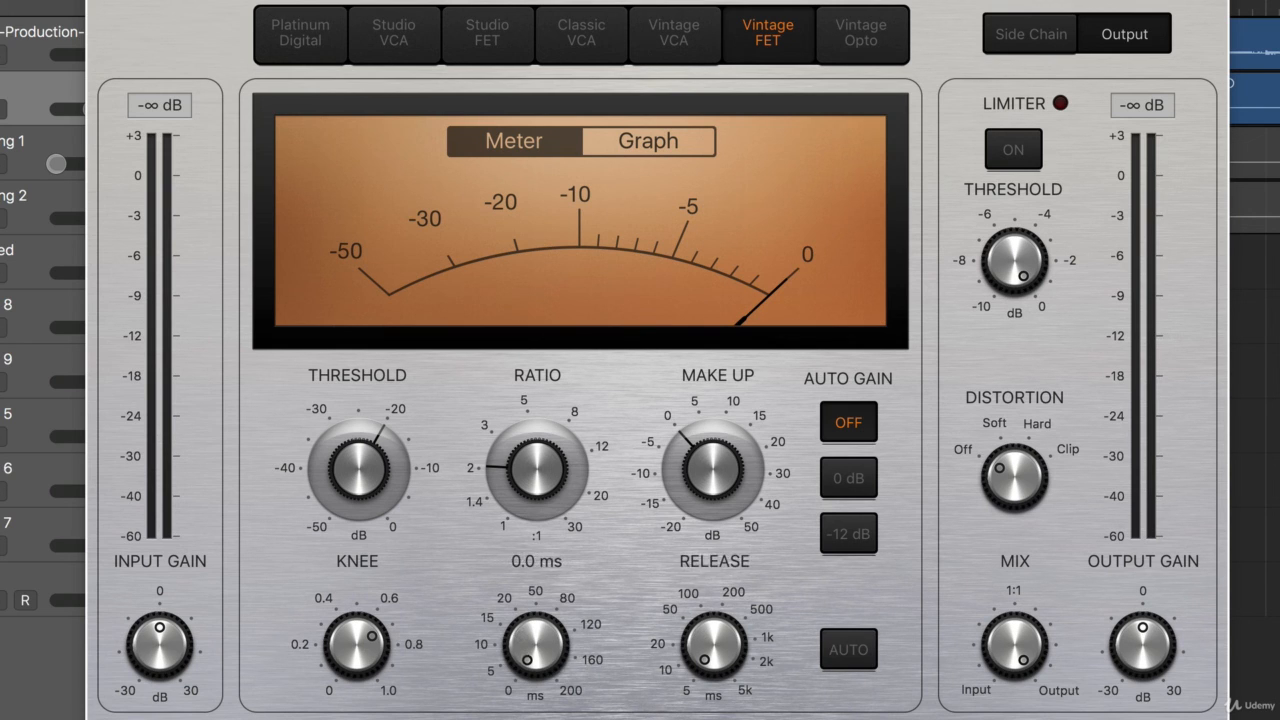
left_click_drag(572, 490, 451, 312)
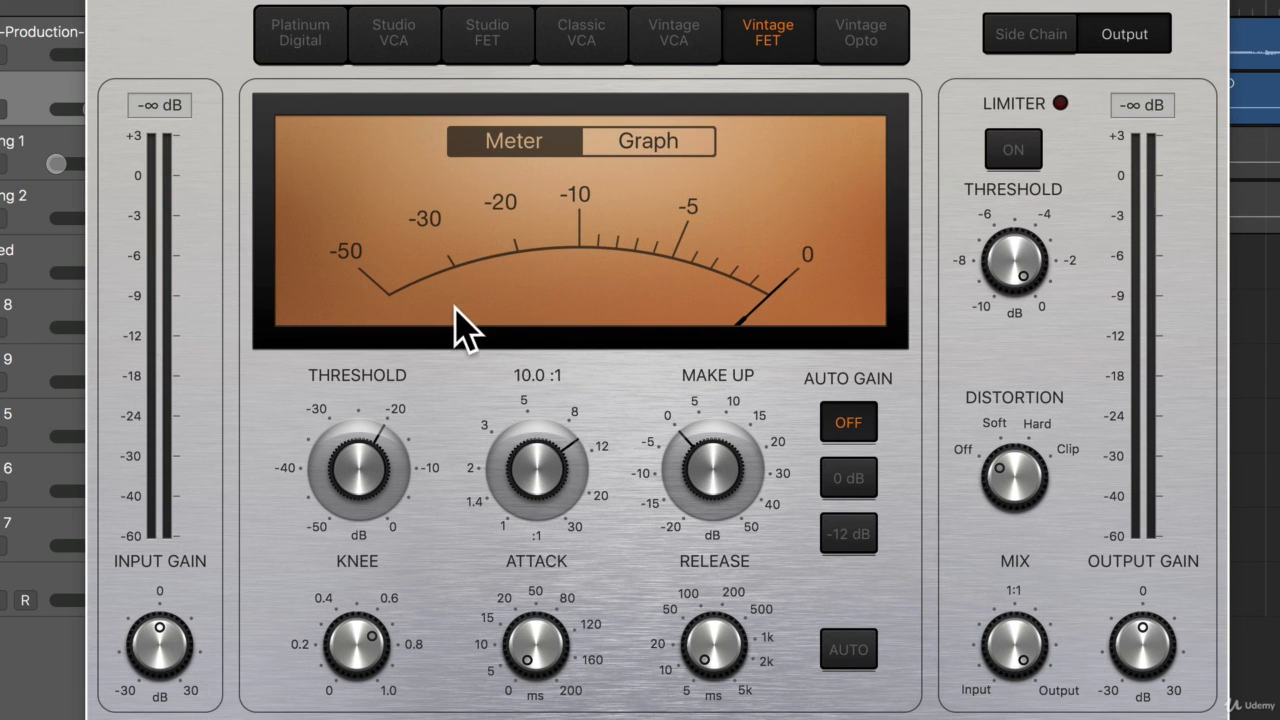
left_click_drag(358, 466, 391, 560)
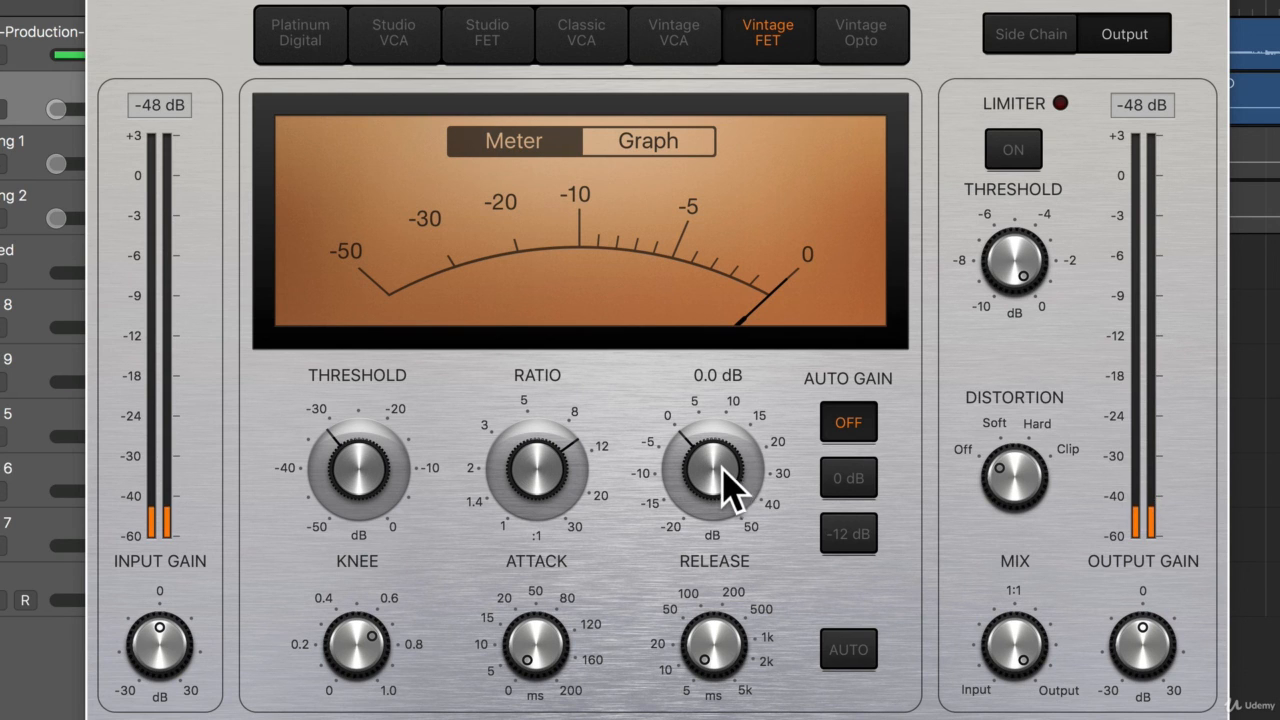
Raise the Vintage FET compressor's make-up gain above 0 dB and set its threshold to -30.5 dB during playback.
left_click_drag(731, 486, 729, 472)
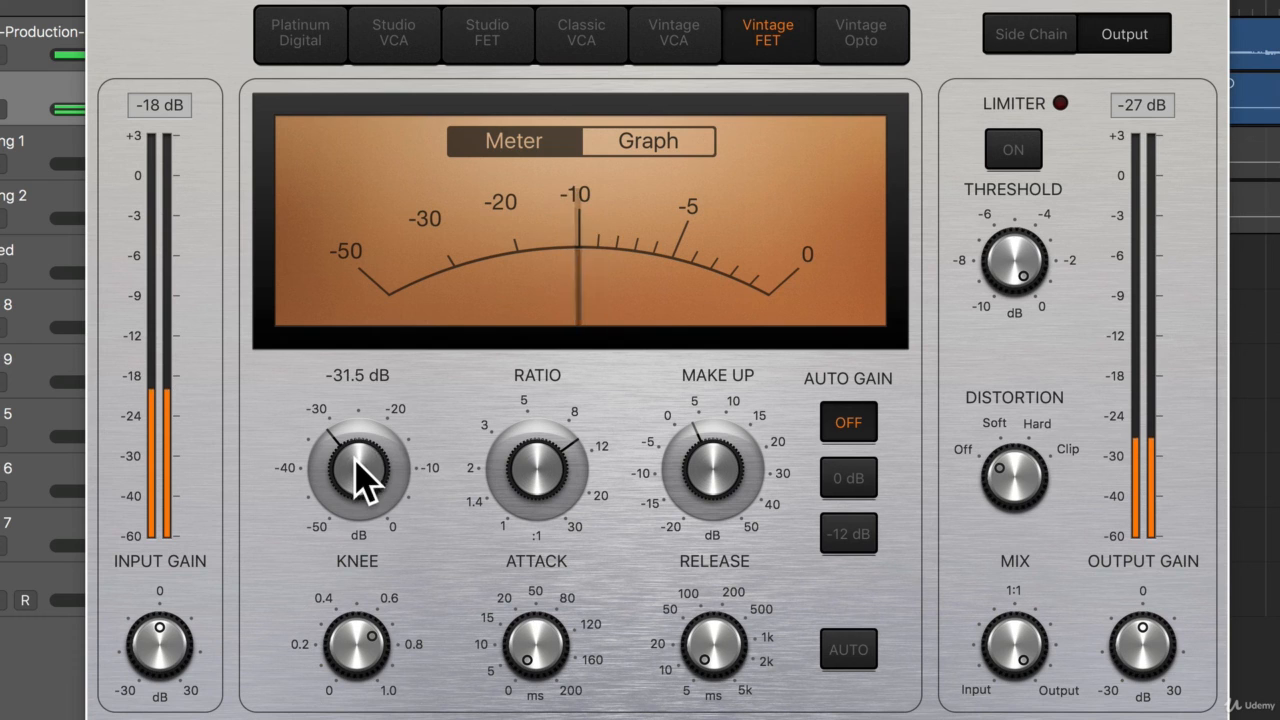
left_click_drag(363, 477, 365, 478)
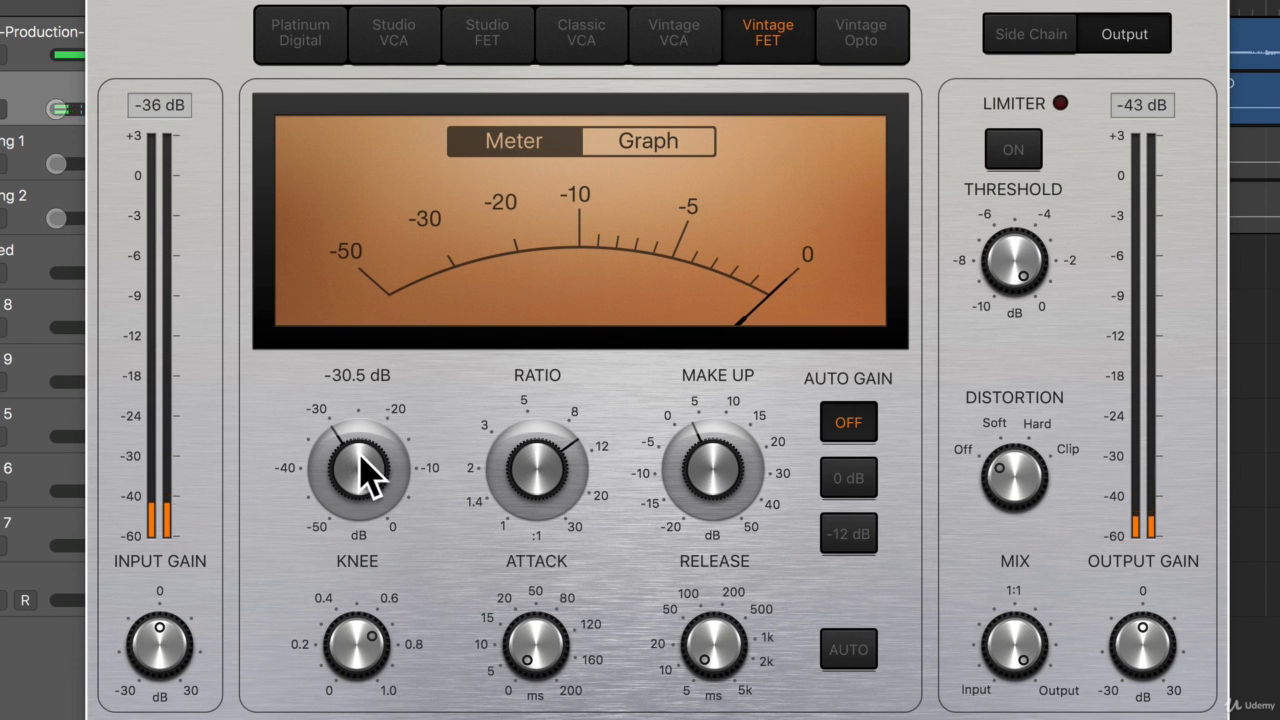
Compare the same settings on the Platinum Digital model by ear and return to Vintage FET.
left_click(314, 40)
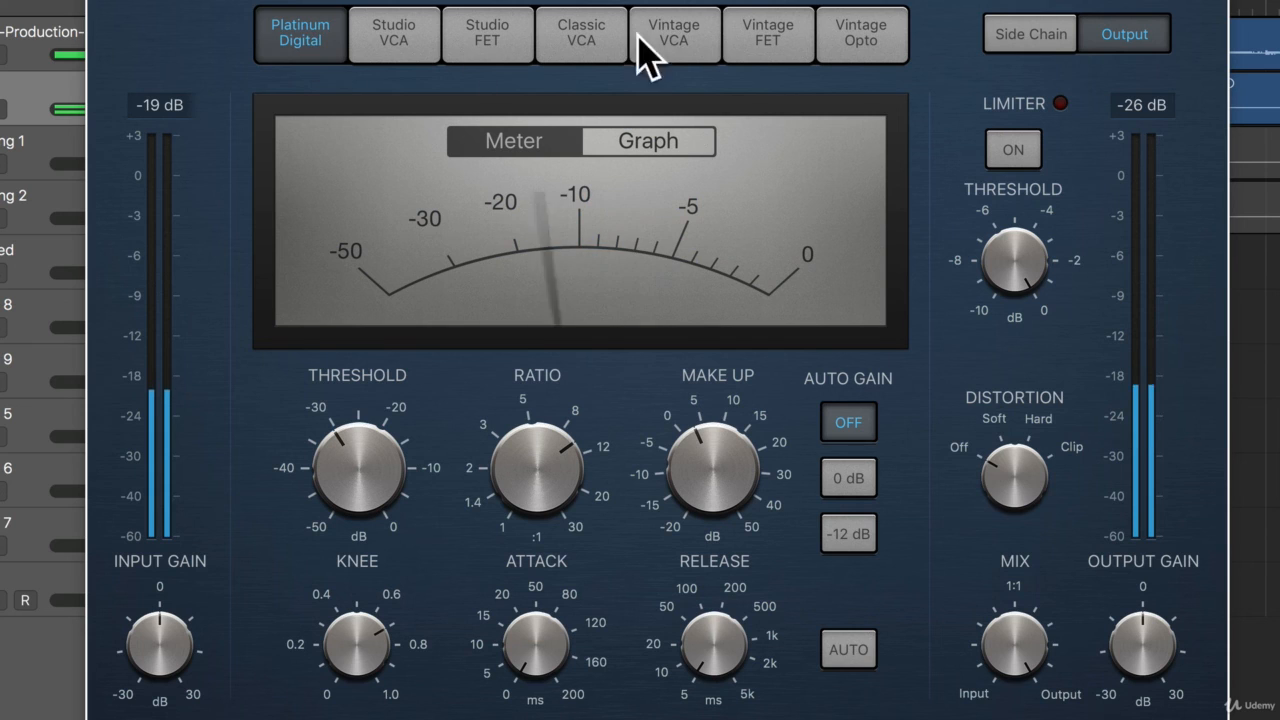
left_click(775, 45)
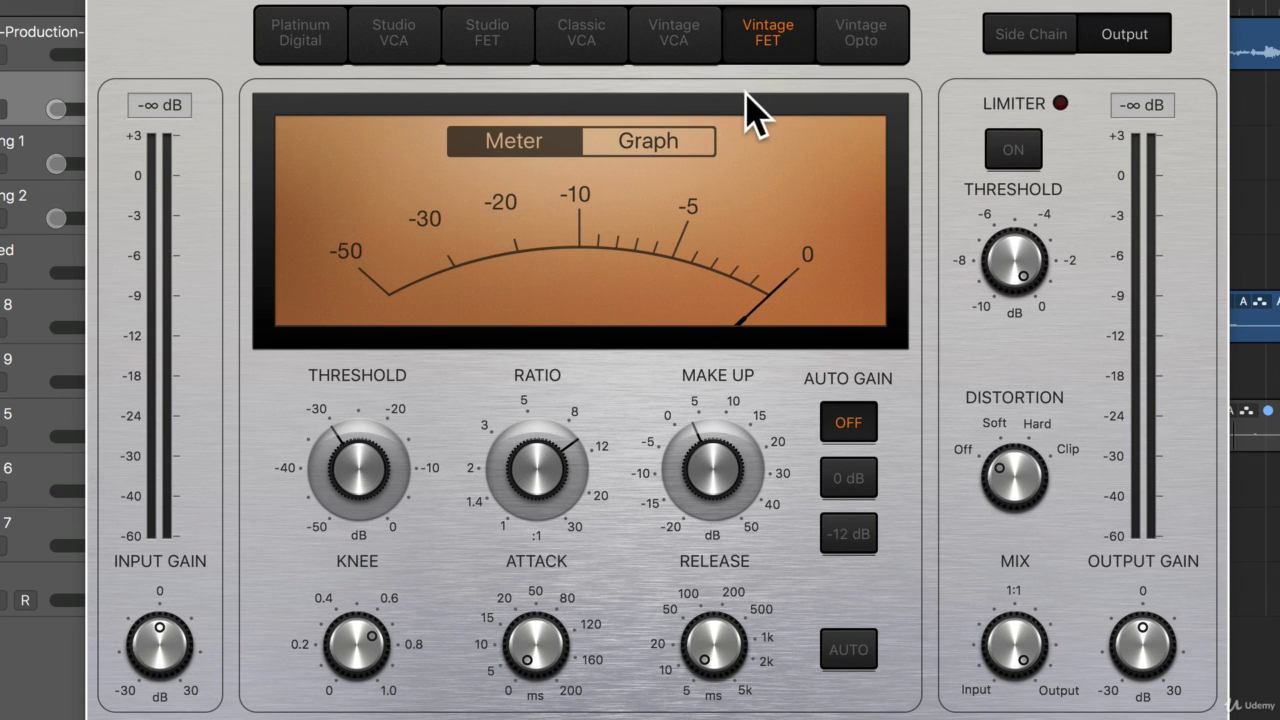
Switch the compressor to Vintage Opto and, during playback, set the threshold to -25.0 dB and lower the make-up gain to just above 0 dB.
left_click(873, 35)
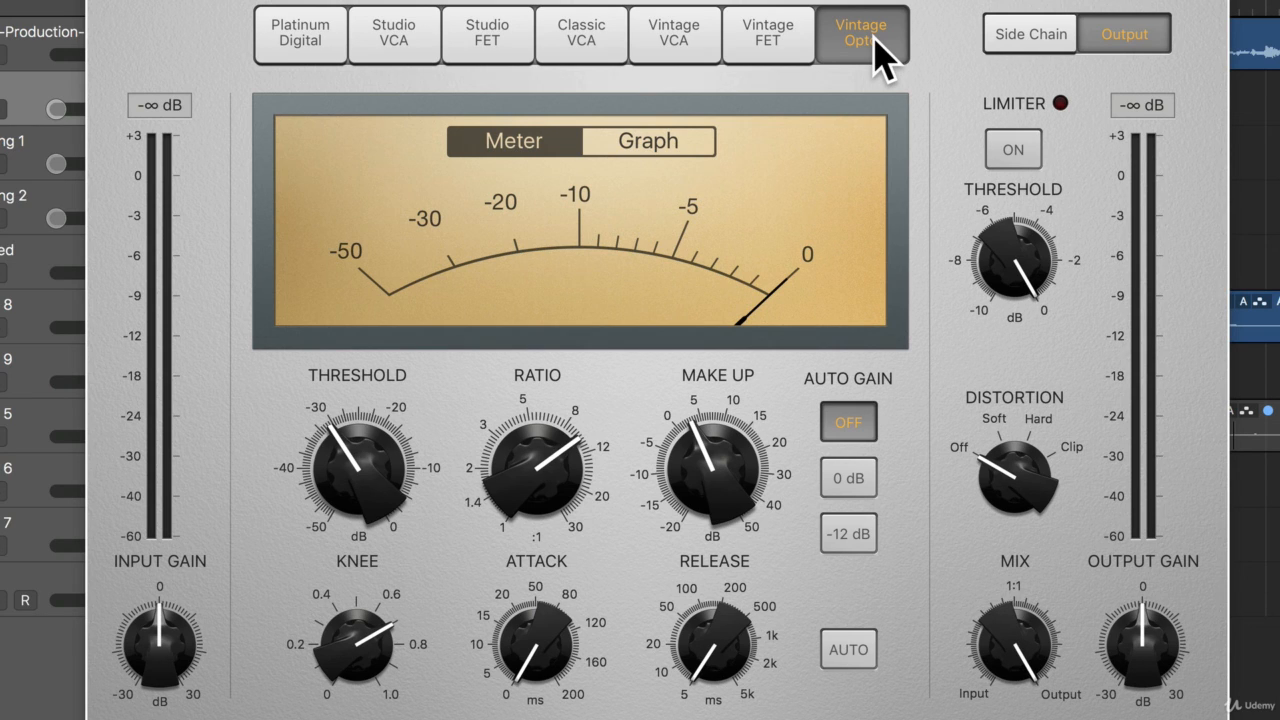
key("space")
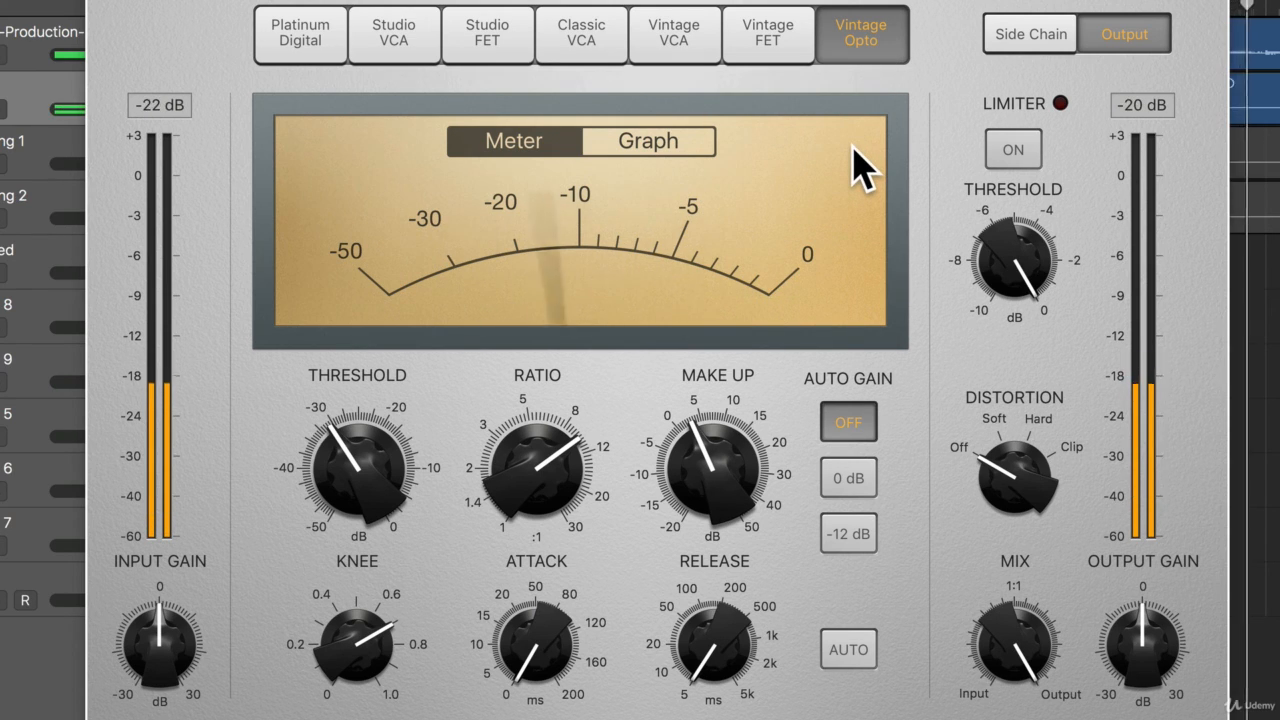
mouse_move(345, 432)
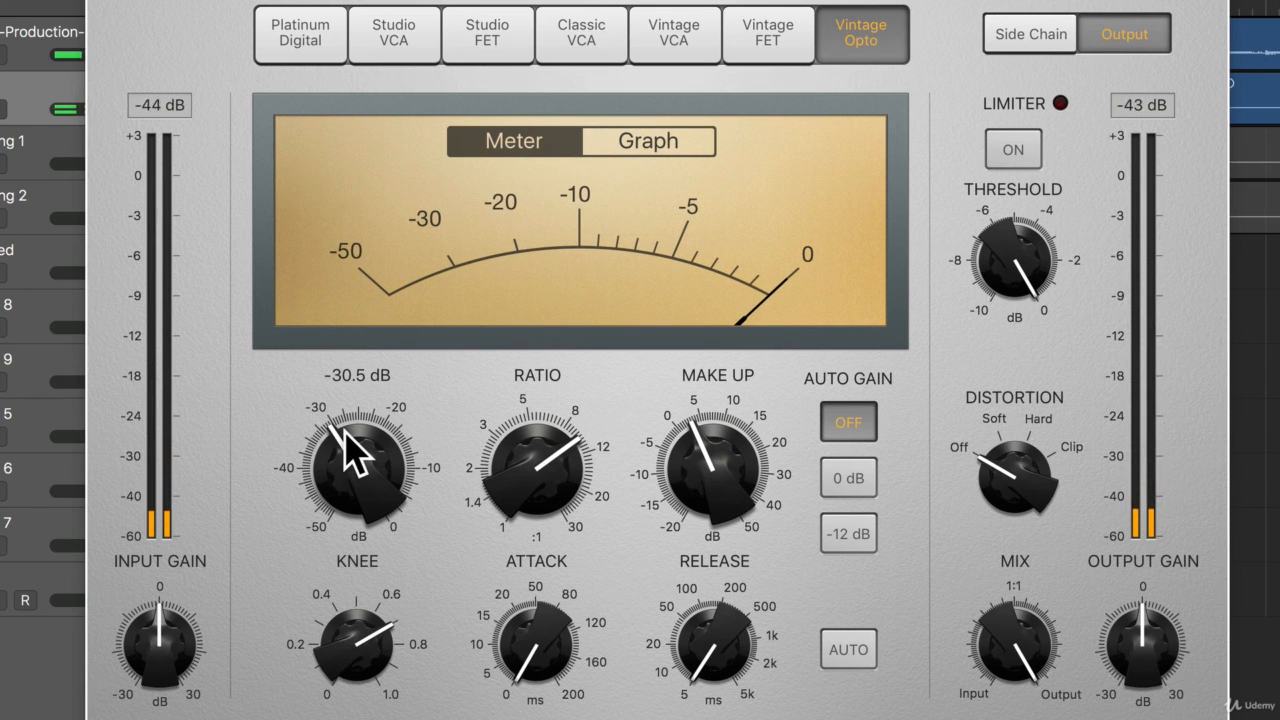
mouse_move(345, 432)
left_mouse_down()
mouse_move(355, 452)
mouse_move(351, 434)
left_mouse_up()
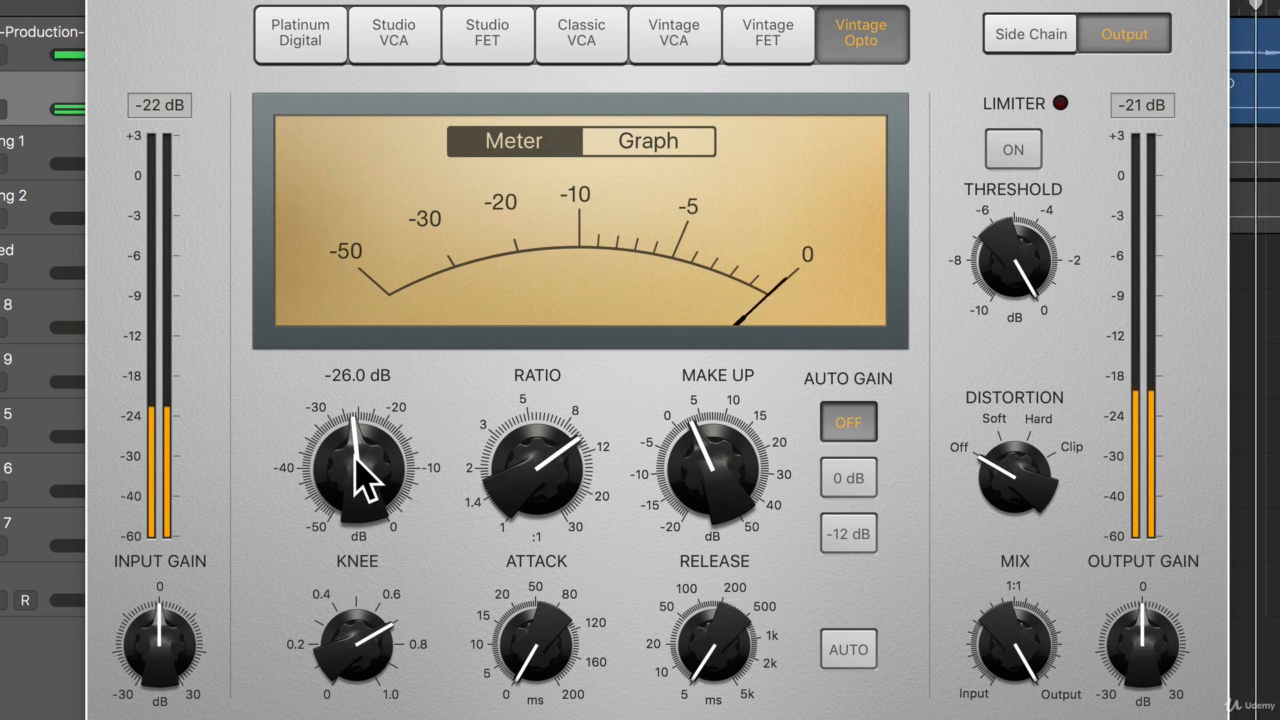
left_click_drag(356, 459, 356, 455)
left_click_drag(720, 490, 720, 493)
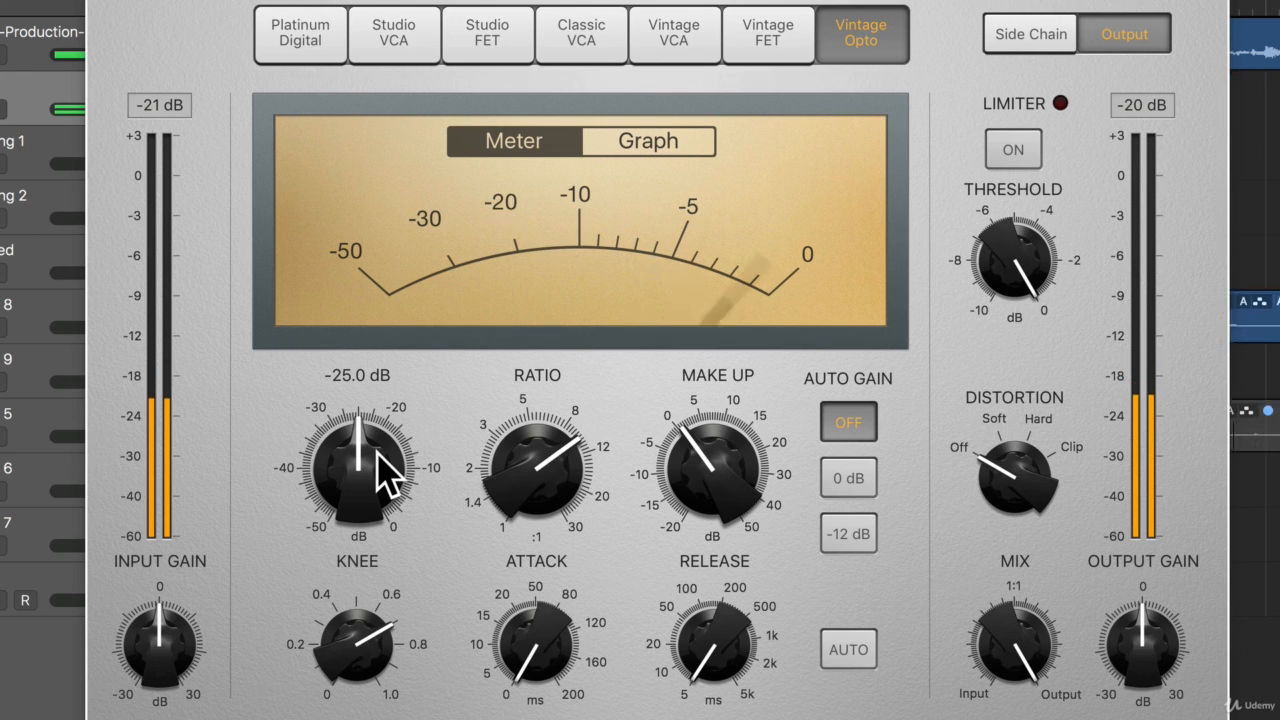
Set the Vintage Opto compressor's attack to 5.0 ms during playback and adjust its ratio.
mouse_move(673, 455)
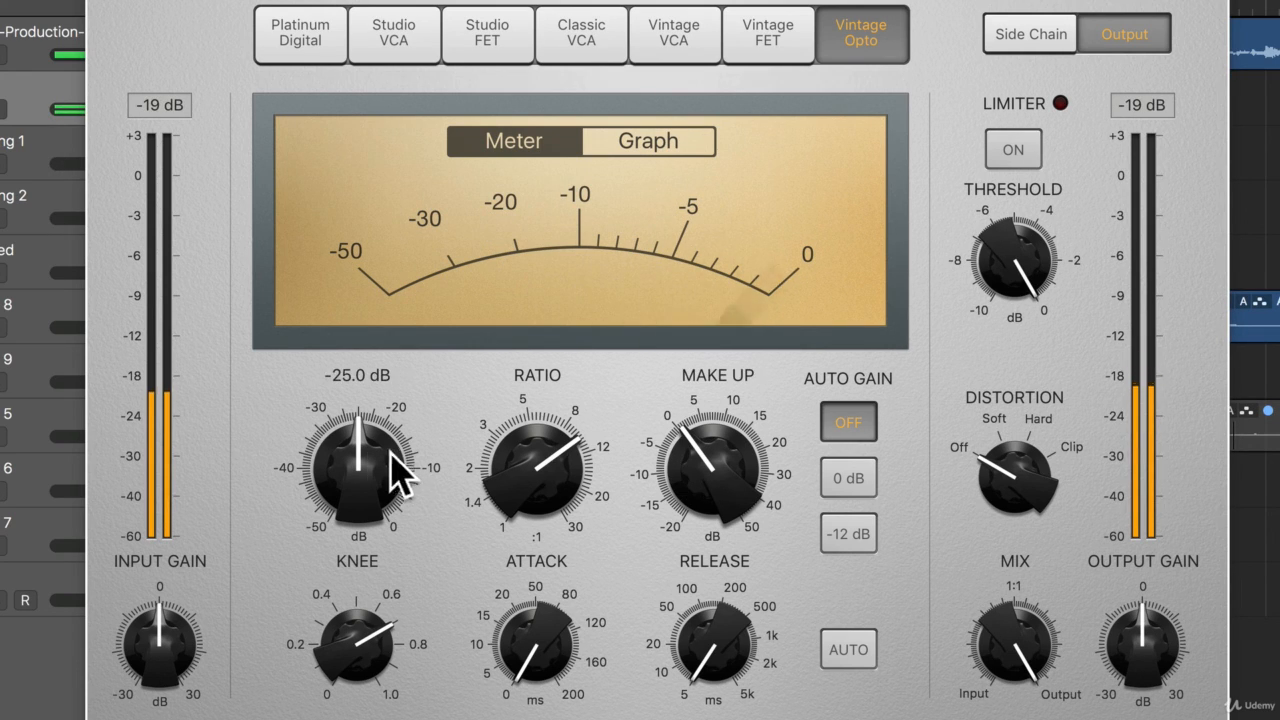
left_click_drag(525, 620, 535, 607)
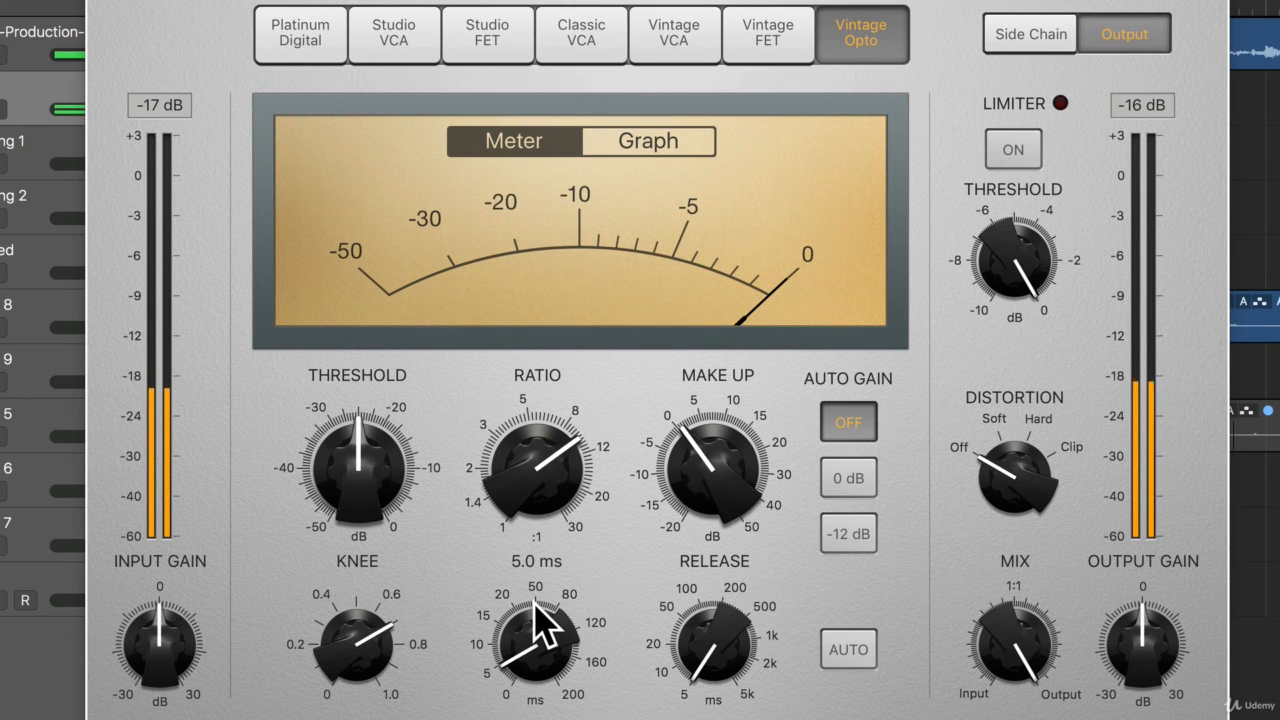
left_click_drag(543, 486, 540, 480)
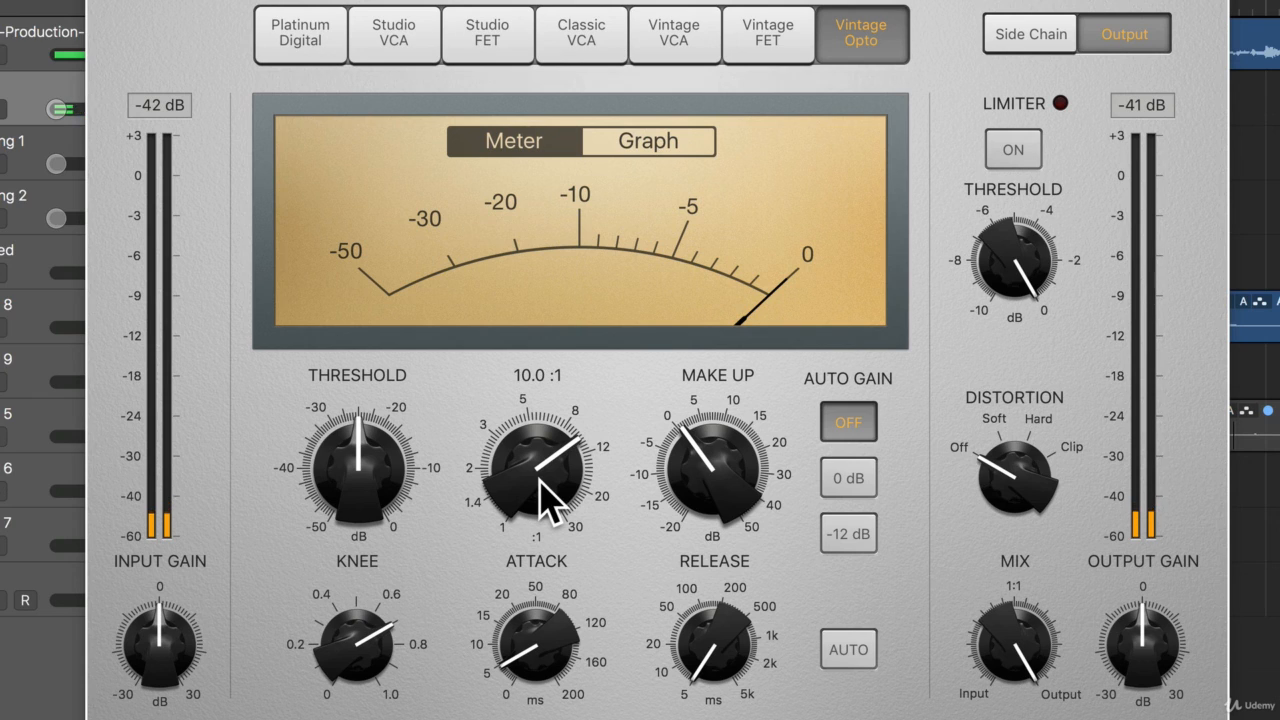